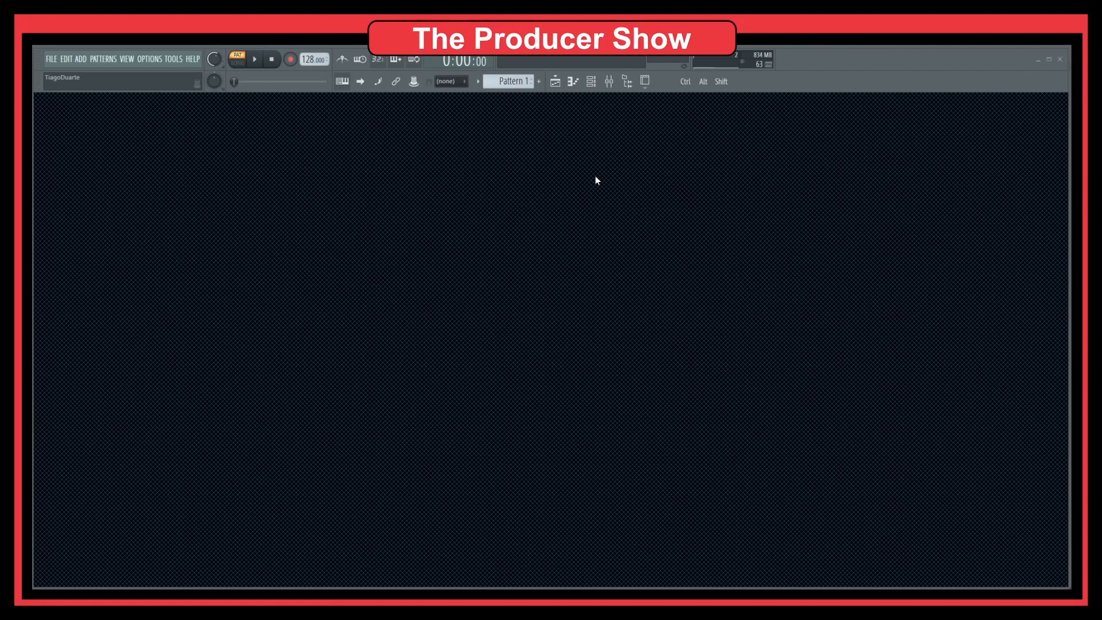
# Step: Start a new empty project and display the channel rack
pyautogui.click(591, 82)
pyautogui.click(52, 60)
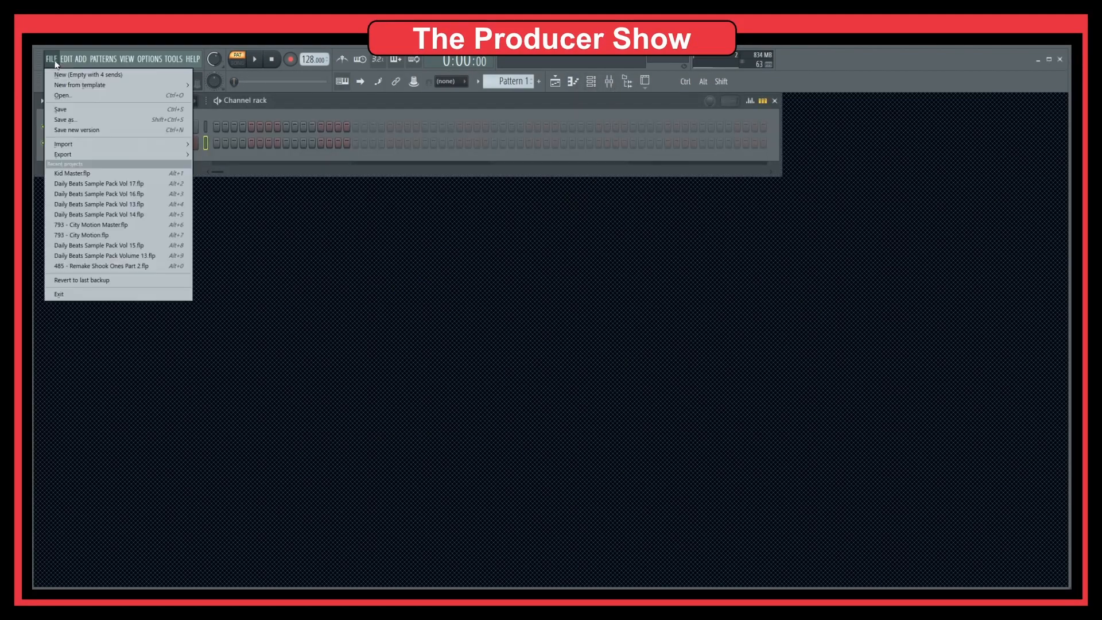
pyautogui.click(68, 74)
pyautogui.click(566, 363)
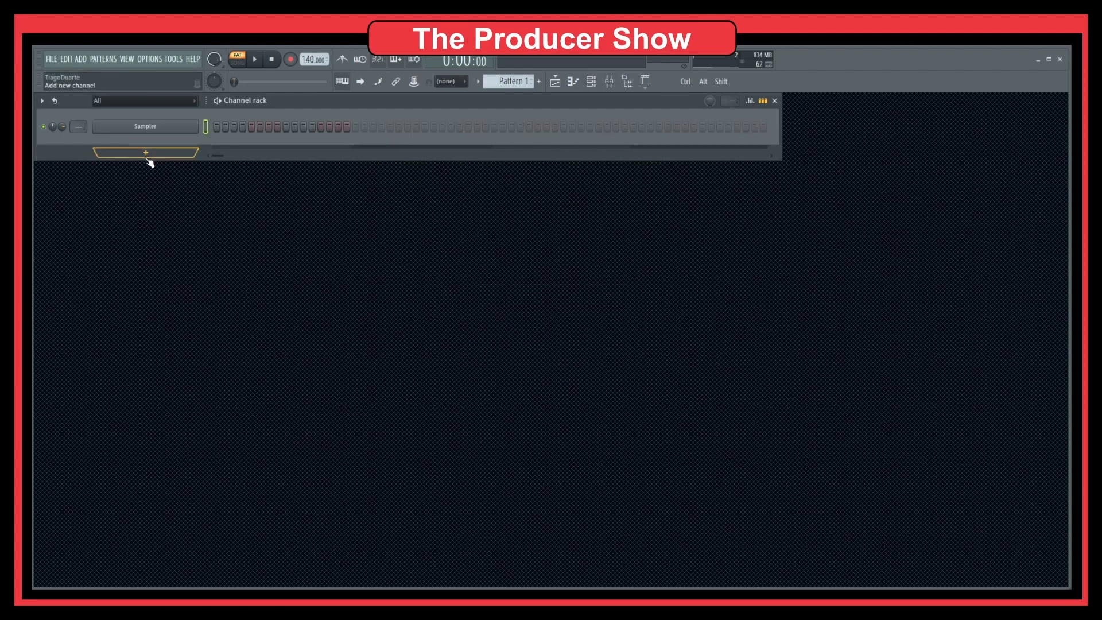
# Step: Add the third-party MPC Beats plugin as a new channel and postpone its software update
pyautogui.click(158, 154)
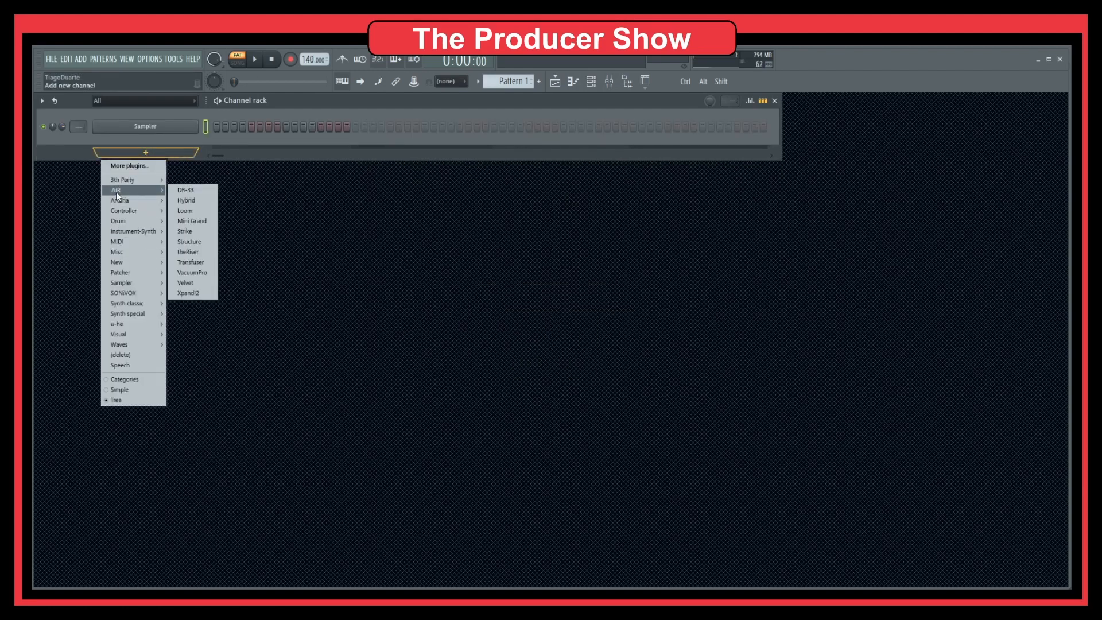
pyautogui.moveTo(124, 184)
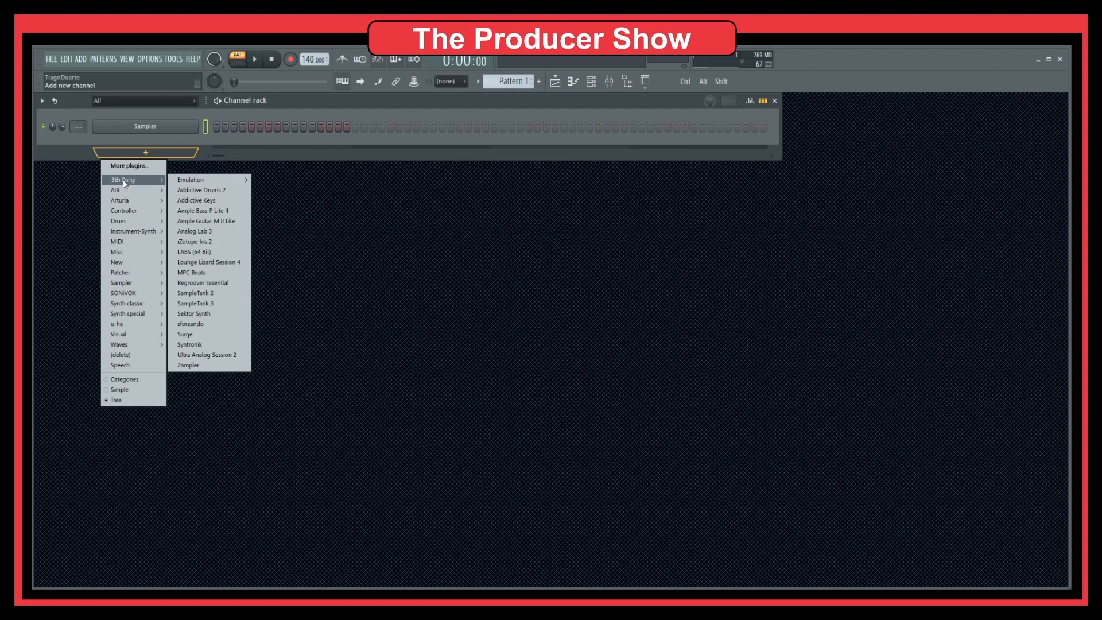
pyautogui.click(205, 273)
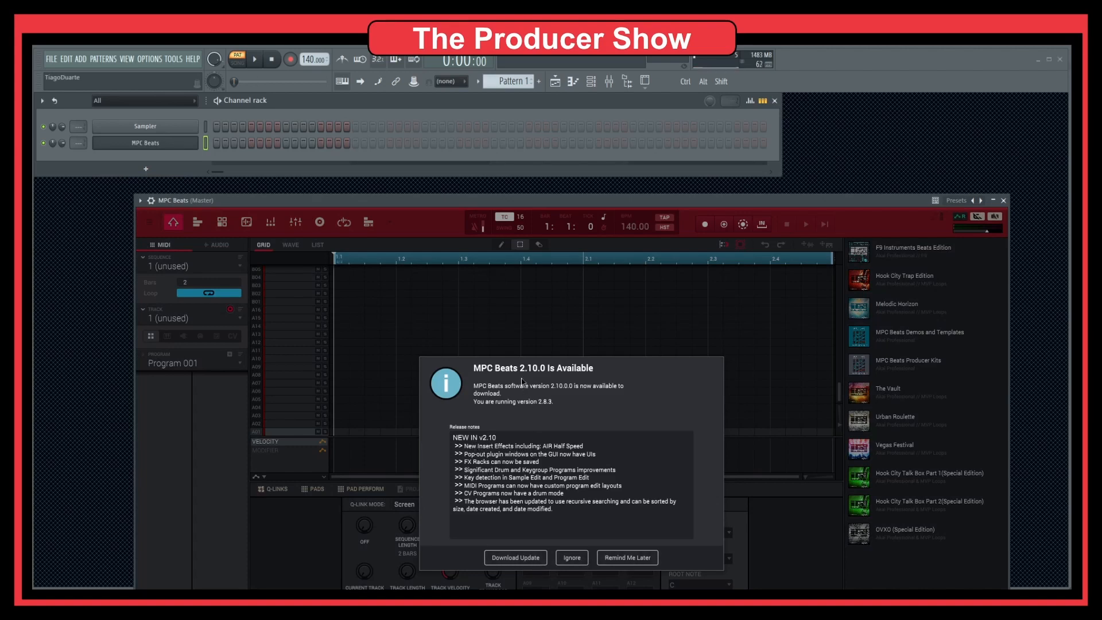
pyautogui.click(638, 558)
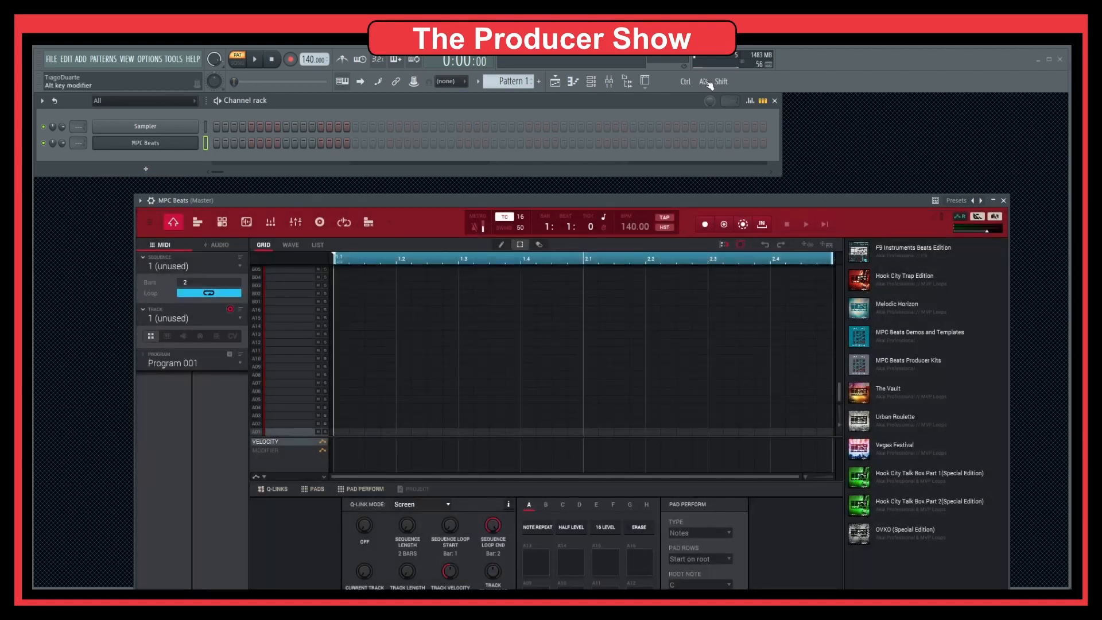
pyautogui.click(774, 101)
pyautogui.moveTo(697, 199); pyautogui.dragTo(666, 62)
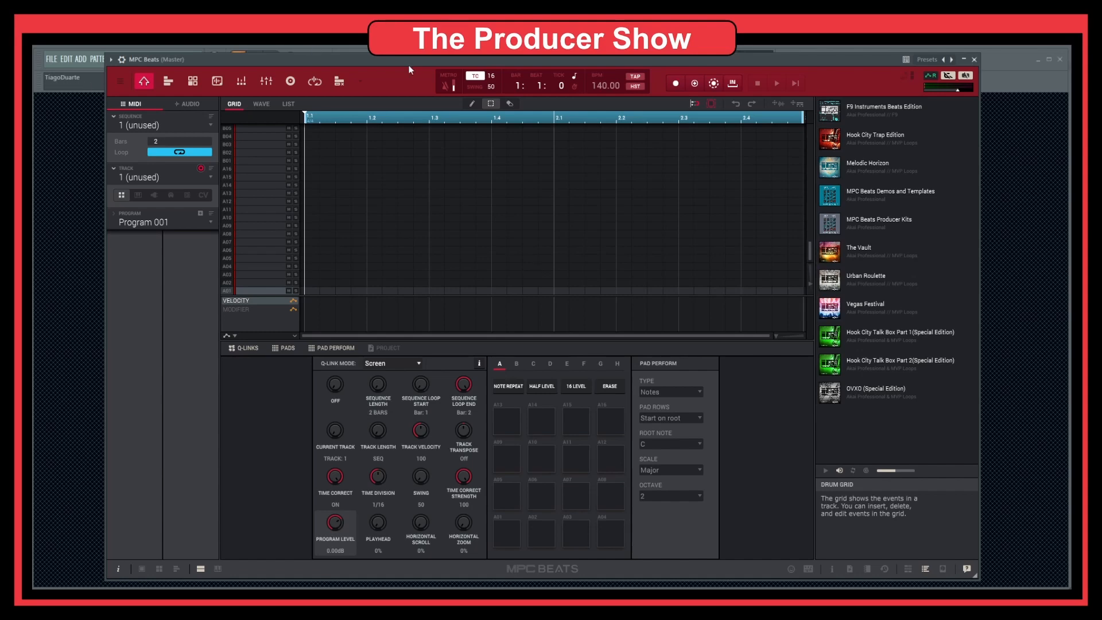
# Step: Try to add a second instance of MPC Beats to the channel rack
pyautogui.moveTo(409, 69); pyautogui.dragTo(418, 214)
pyautogui.click(590, 81)
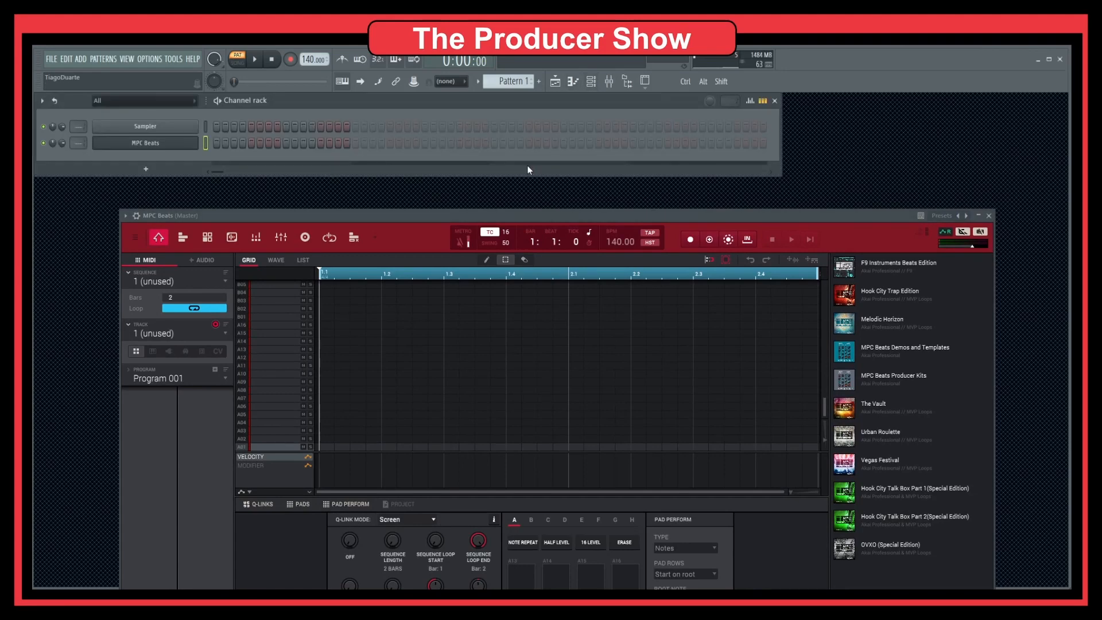
pyautogui.click(148, 168)
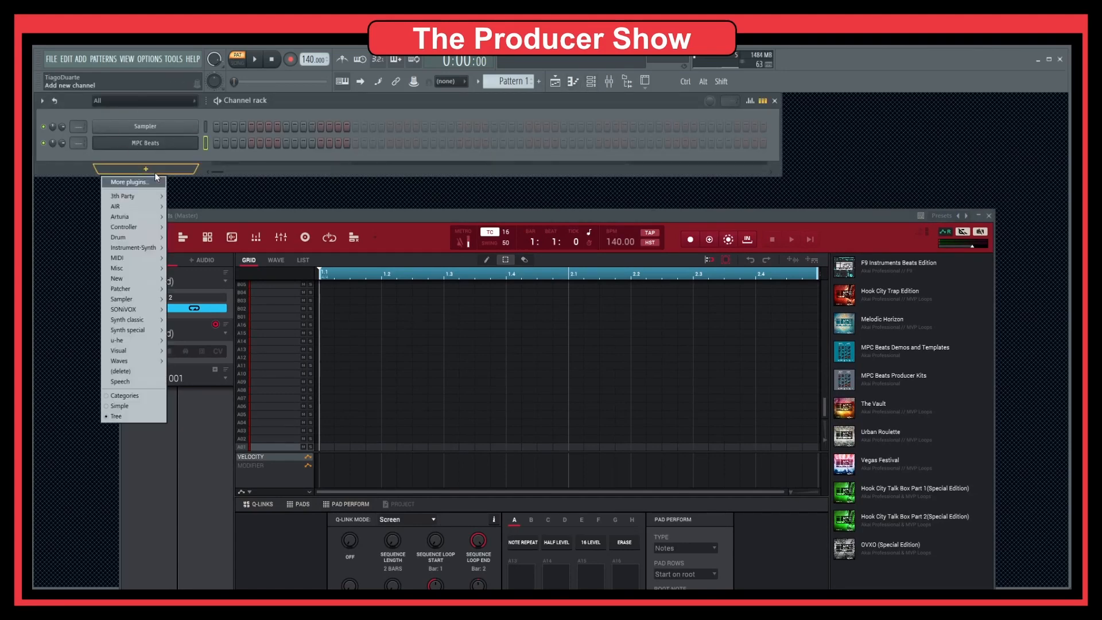
pyautogui.moveTo(143, 201)
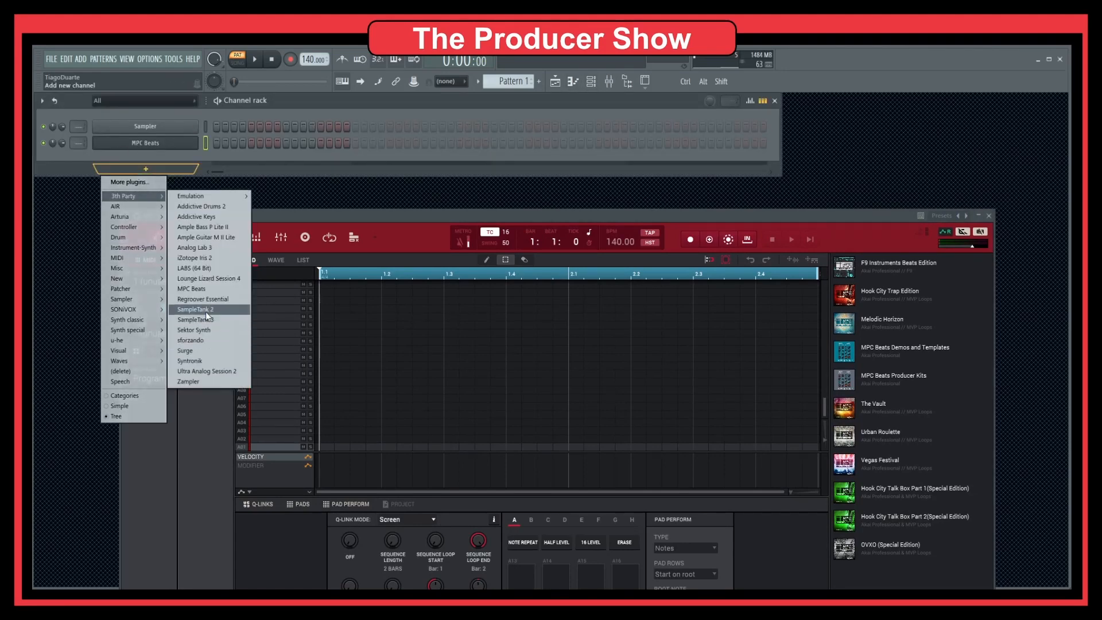
pyautogui.click(205, 289)
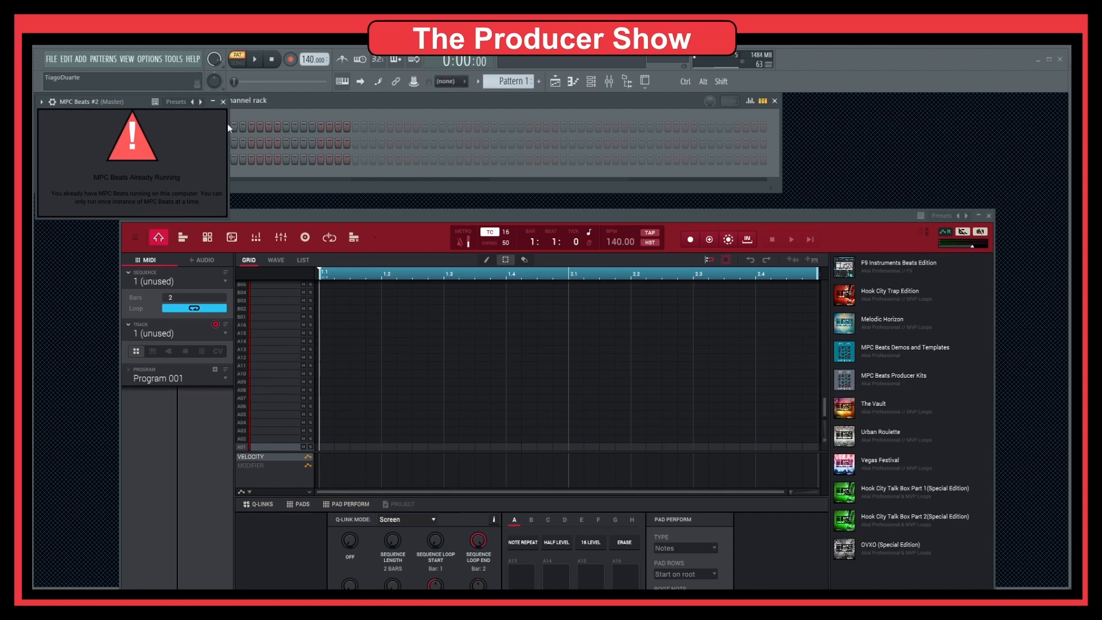
pyautogui.click(223, 101)
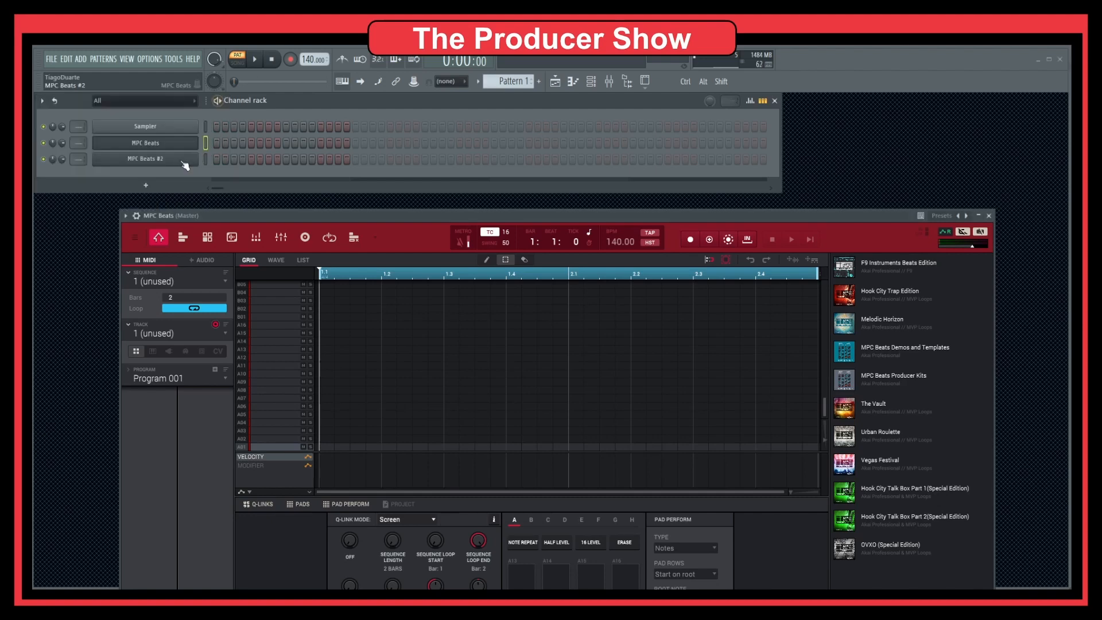
# Step: Delete the duplicate MPC Beats #2 channel from the channel rack
pyautogui.rightClick(153, 162)
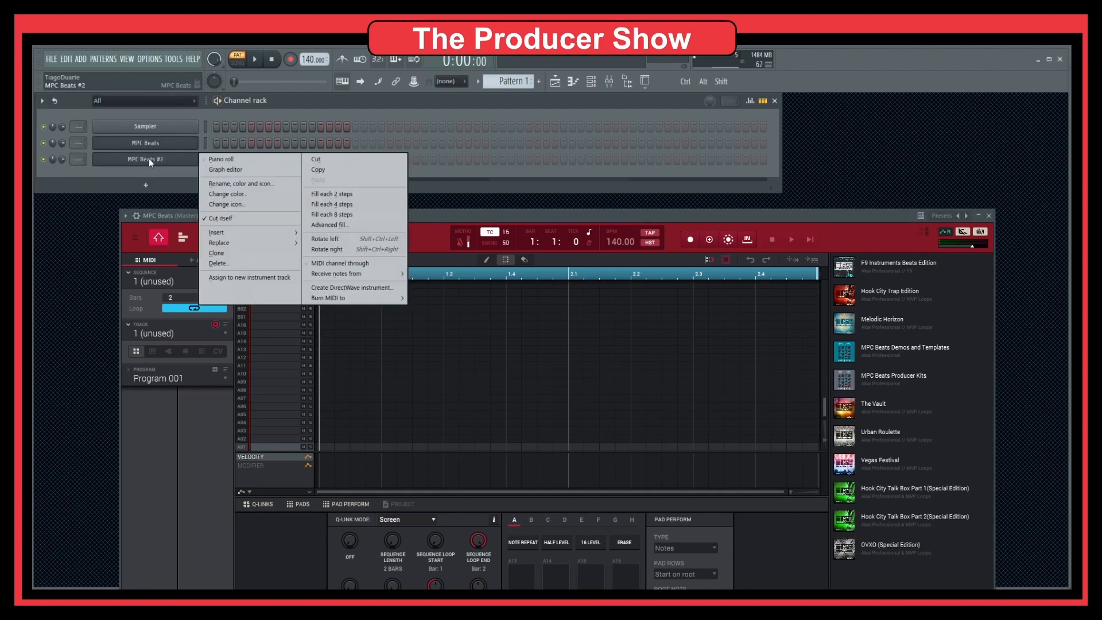
pyautogui.click(228, 263)
pyautogui.click(608, 372)
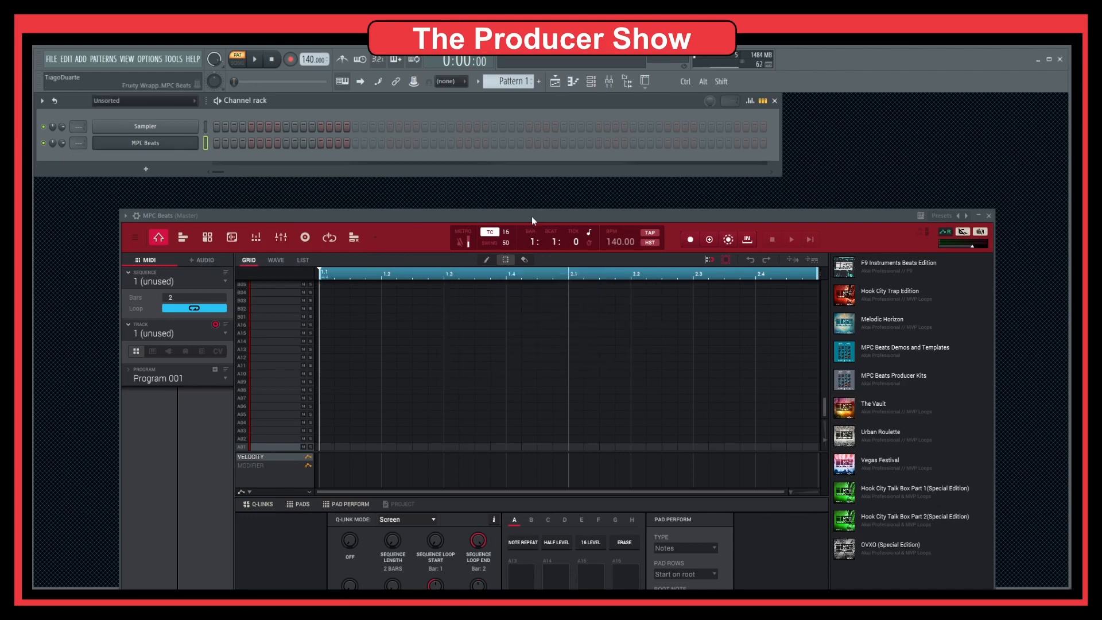
# Step: Load the RU Kick 08 sample from the Urban Roulette expansion onto pad A01 of MPC Beats
pyautogui.click(774, 101)
pyautogui.moveTo(549, 214); pyautogui.dragTo(526, 62)
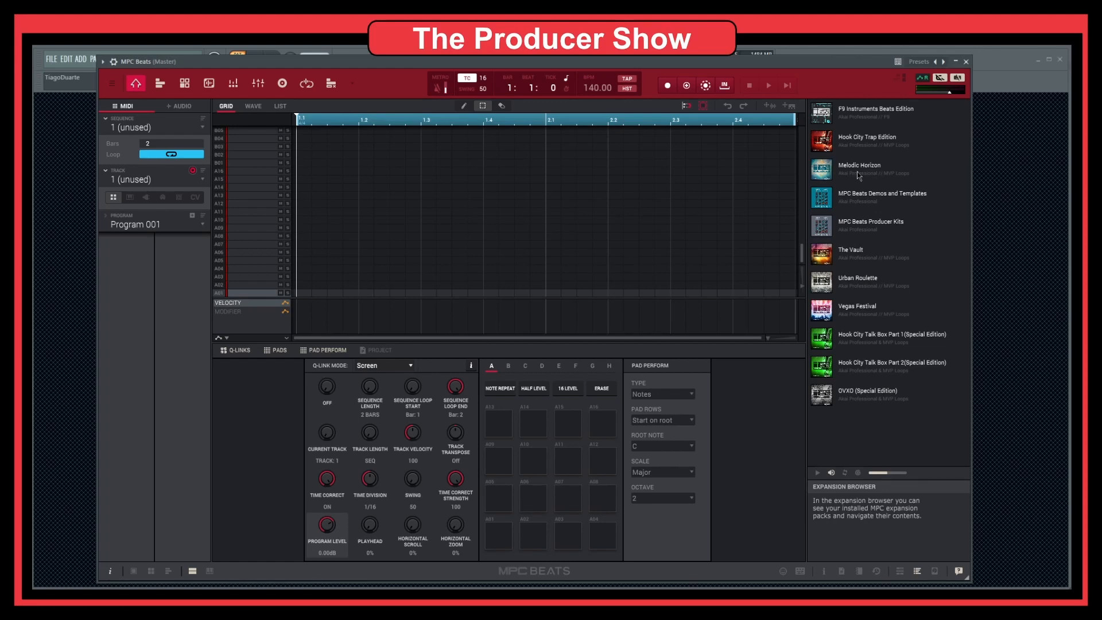
pyautogui.click(858, 285)
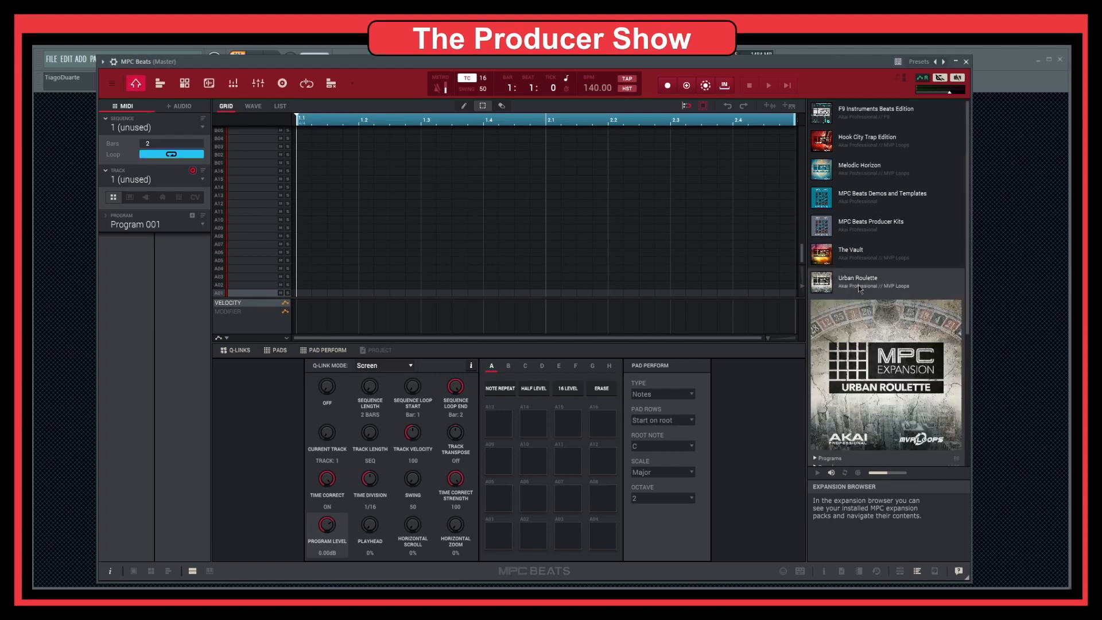
pyautogui.click(815, 326)
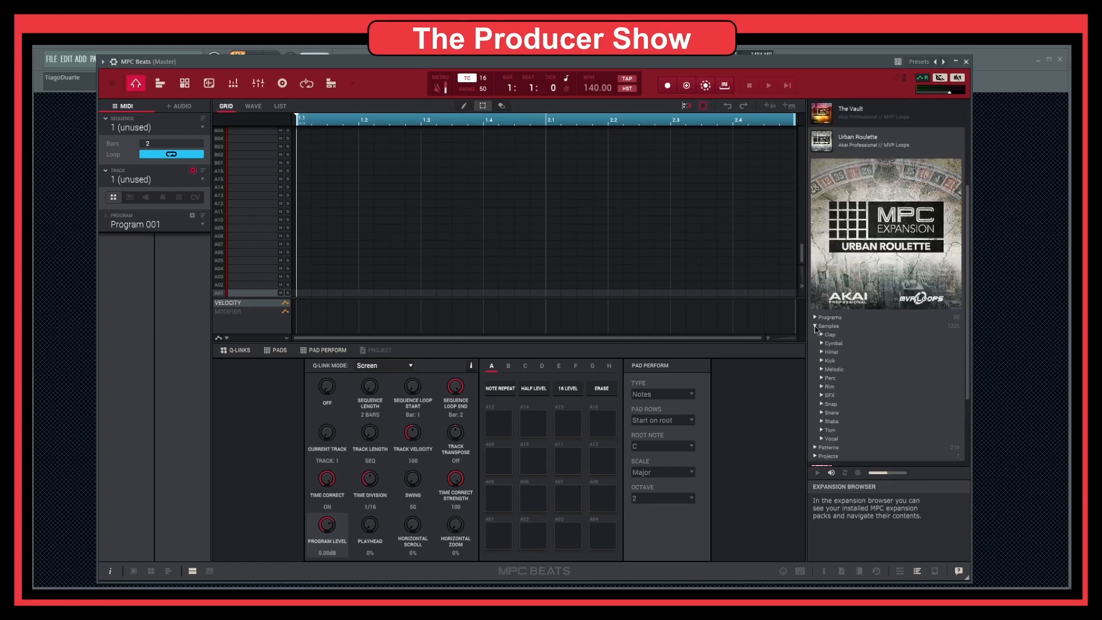
pyautogui.scroll(-2, 838, 359)
pyautogui.click(822, 255)
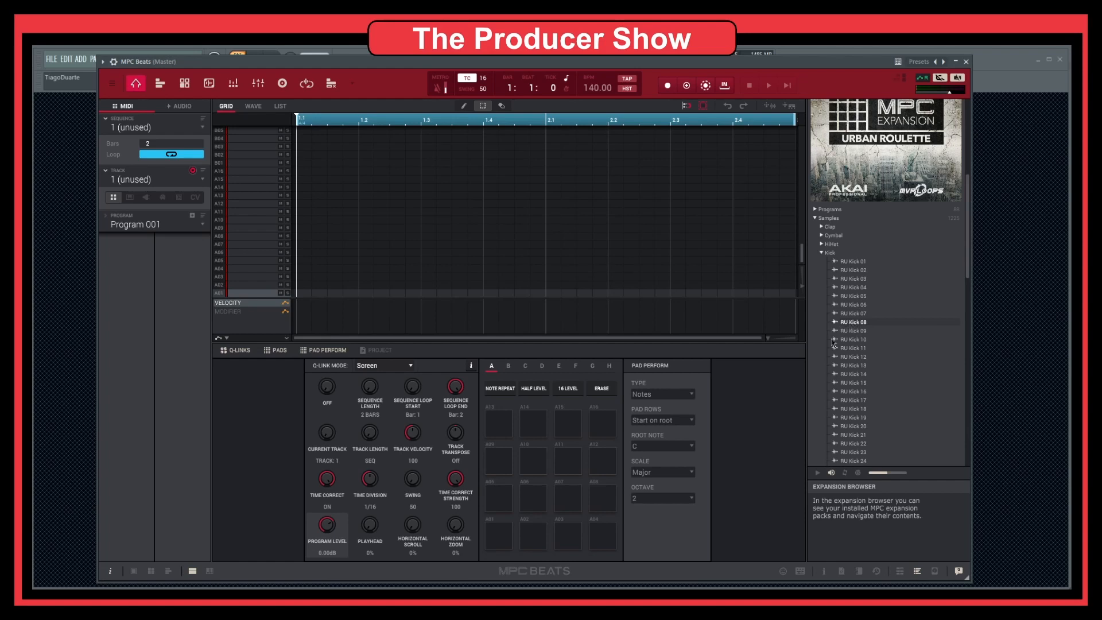
pyautogui.moveTo(833, 343); pyautogui.dragTo(494, 544)
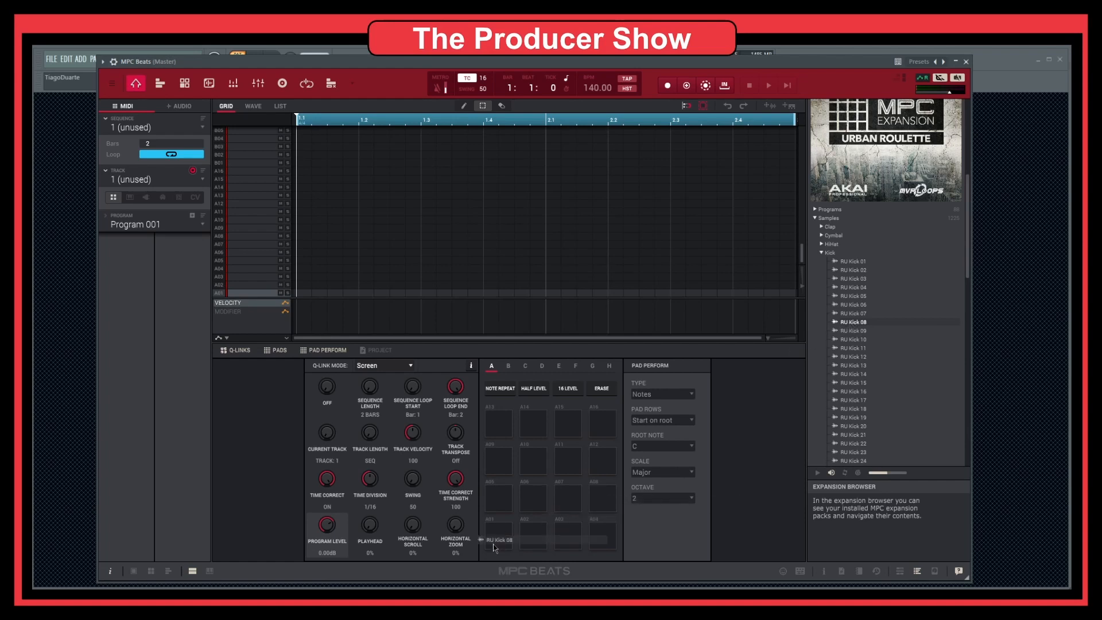
# Step: Load the RU Snare 03 sample from the Urban Roulette expansion onto pad A02
pyautogui.click(822, 253)
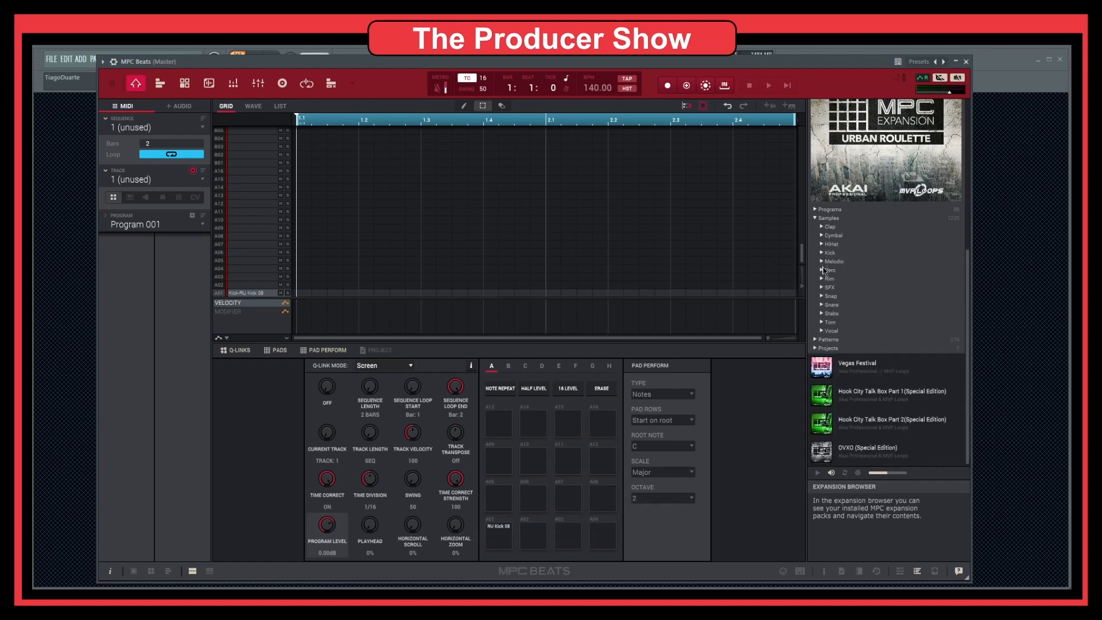
pyautogui.click(822, 305)
pyautogui.click(822, 304)
pyautogui.click(822, 306)
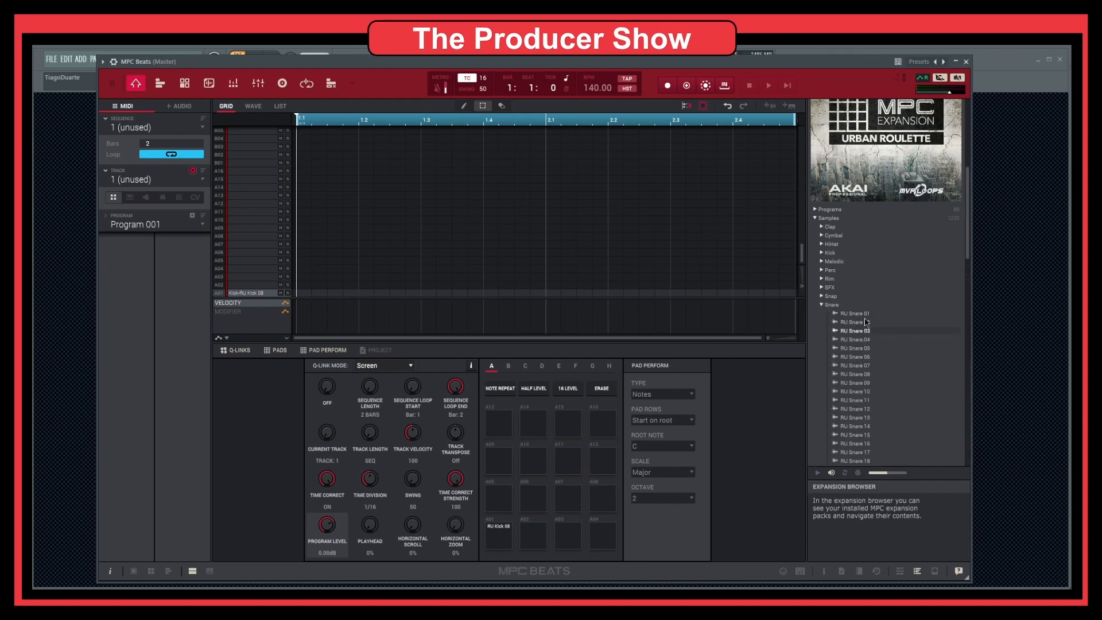
pyautogui.moveTo(858, 331); pyautogui.dragTo(533, 536)
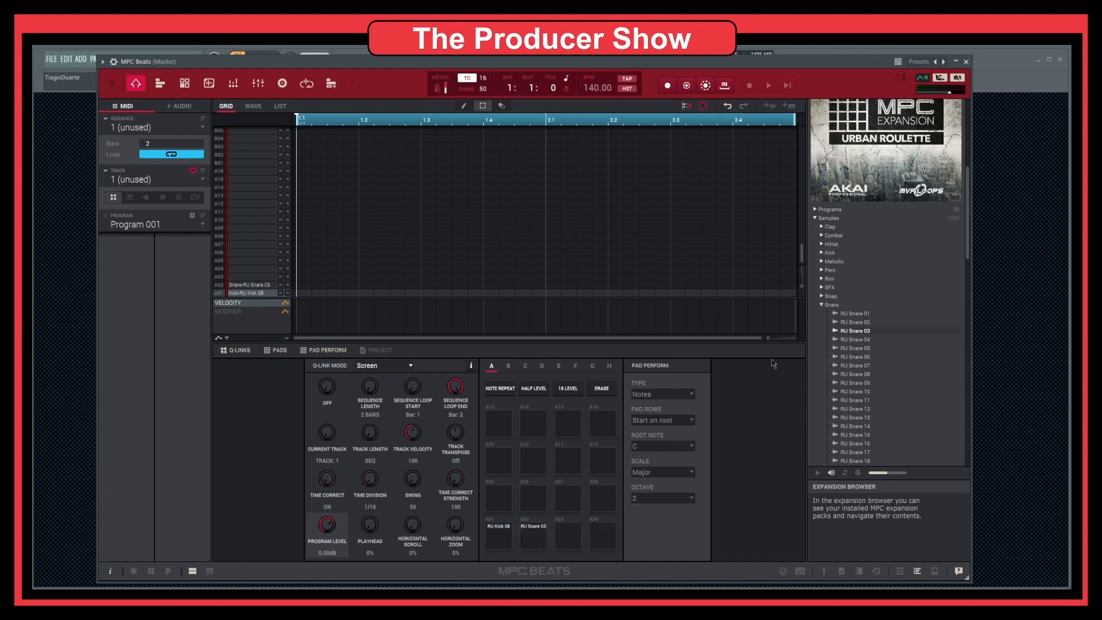
# Step: Load a hi-hat sample from the Urban Roulette expansion onto pad A03 and close the MPC Beats window
pyautogui.click(821, 244)
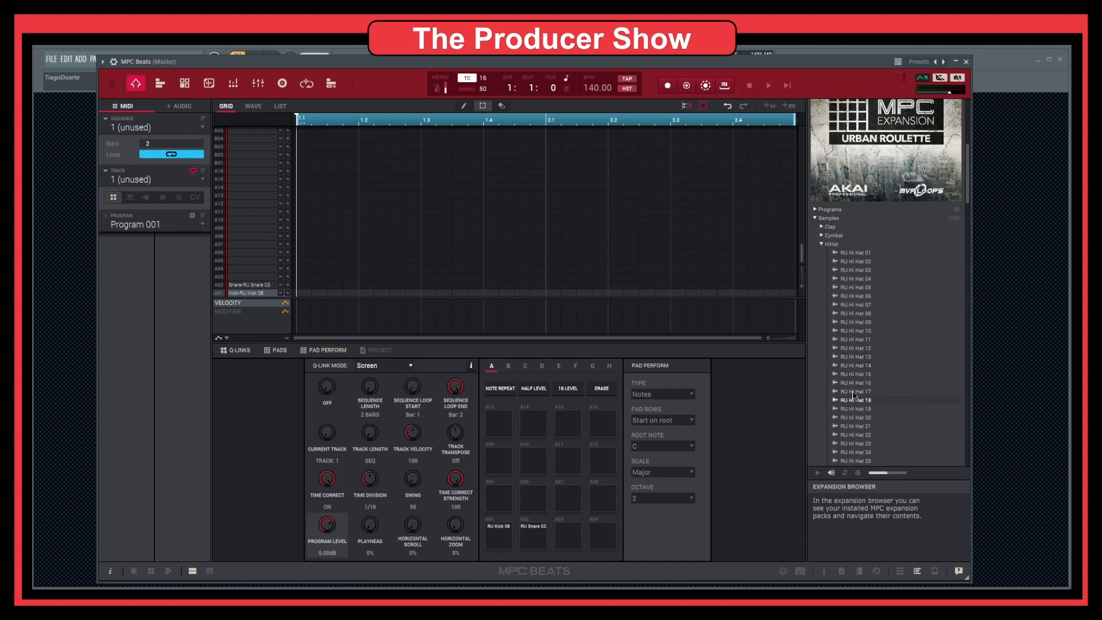
pyautogui.moveTo(853, 391); pyautogui.dragTo(568, 533)
pyautogui.click(965, 61)
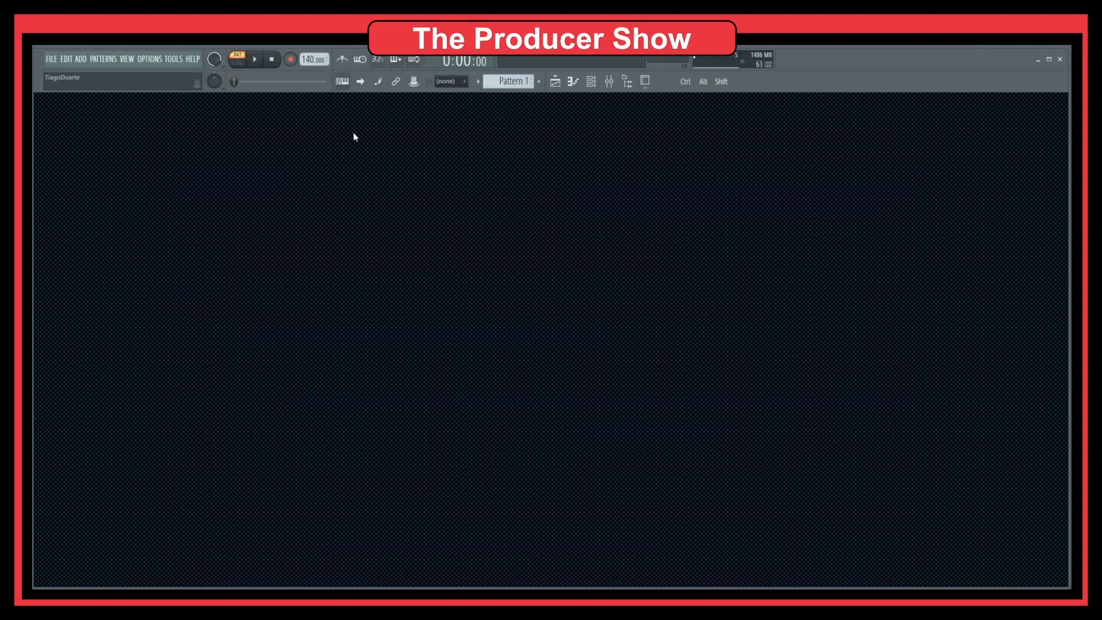
# Step: Open the piano roll of the MPC Beats channel from the channel rack
pyautogui.click(591, 81)
pyautogui.rightClick(166, 144)
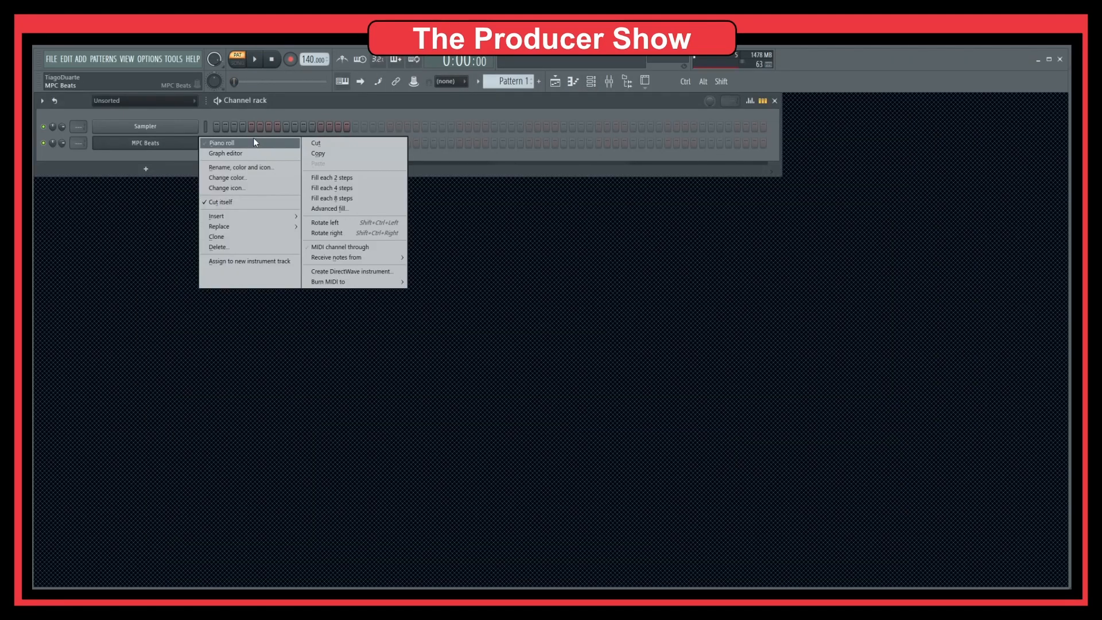
pyautogui.click(218, 142)
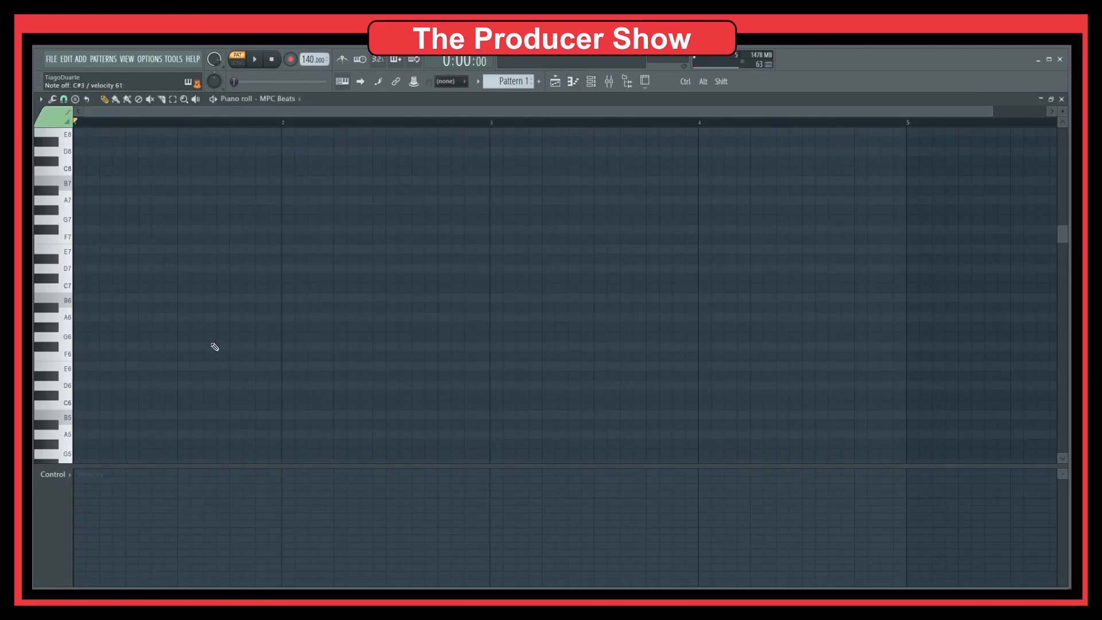
# Step: Draw bar 1 notes two steps long: E3 on step 1, F#3 on step 3, and F3 on steps 5 and 13
pyautogui.scroll(-5, 214, 346)
pyautogui.scroll(-6, 215, 347)
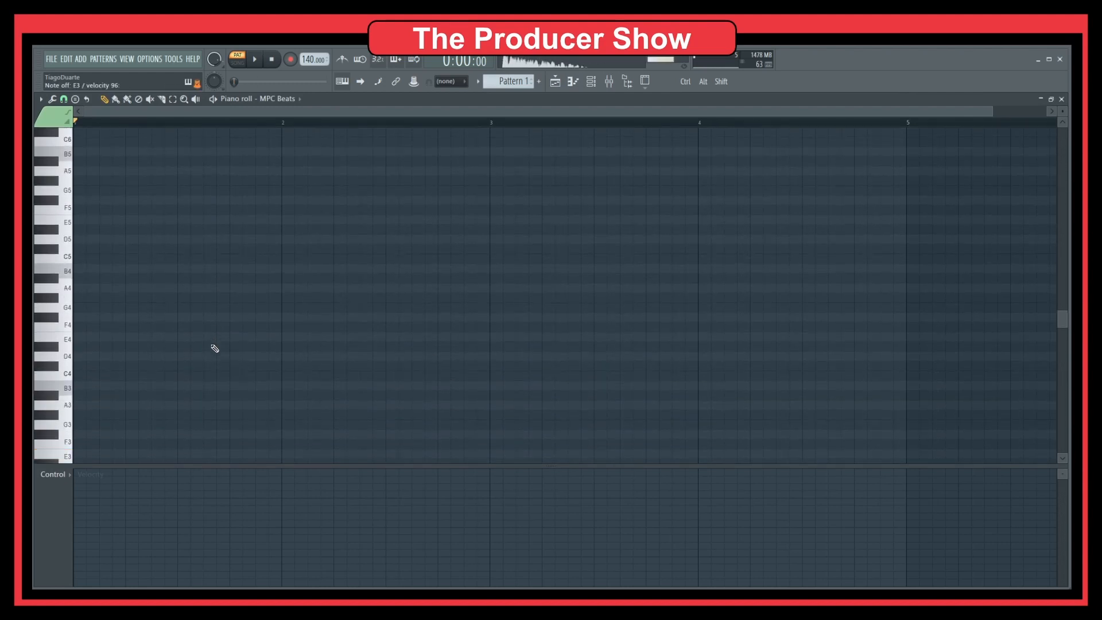
pyautogui.click(88, 337)
pyautogui.moveTo(87, 337); pyautogui.dragTo(78, 337)
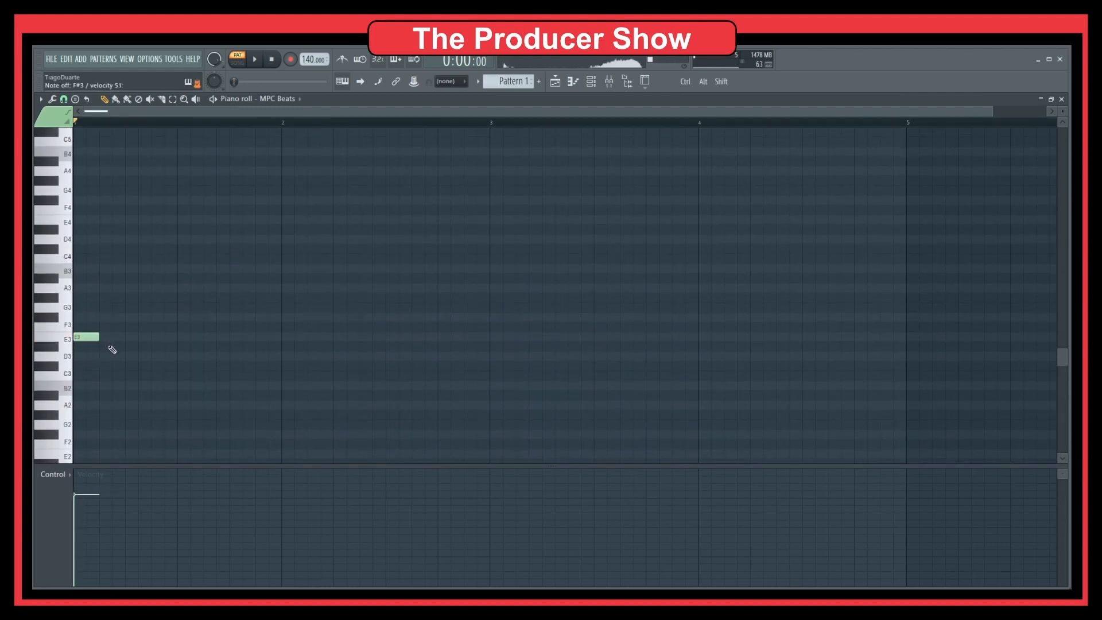
pyautogui.click(107, 317)
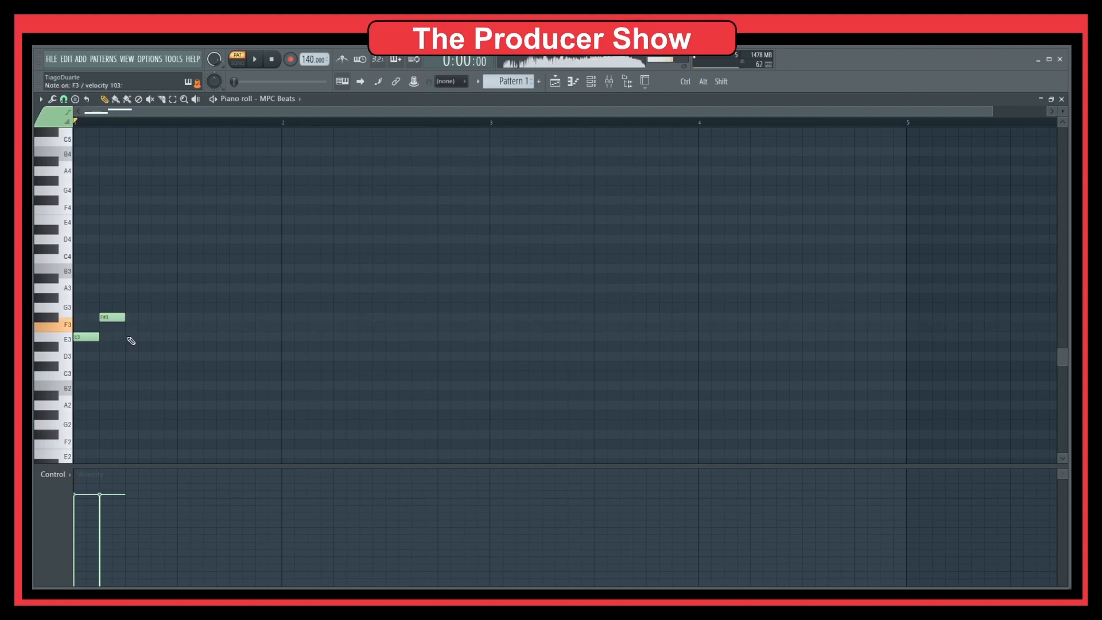
pyautogui.click(128, 327)
pyautogui.click(237, 327)
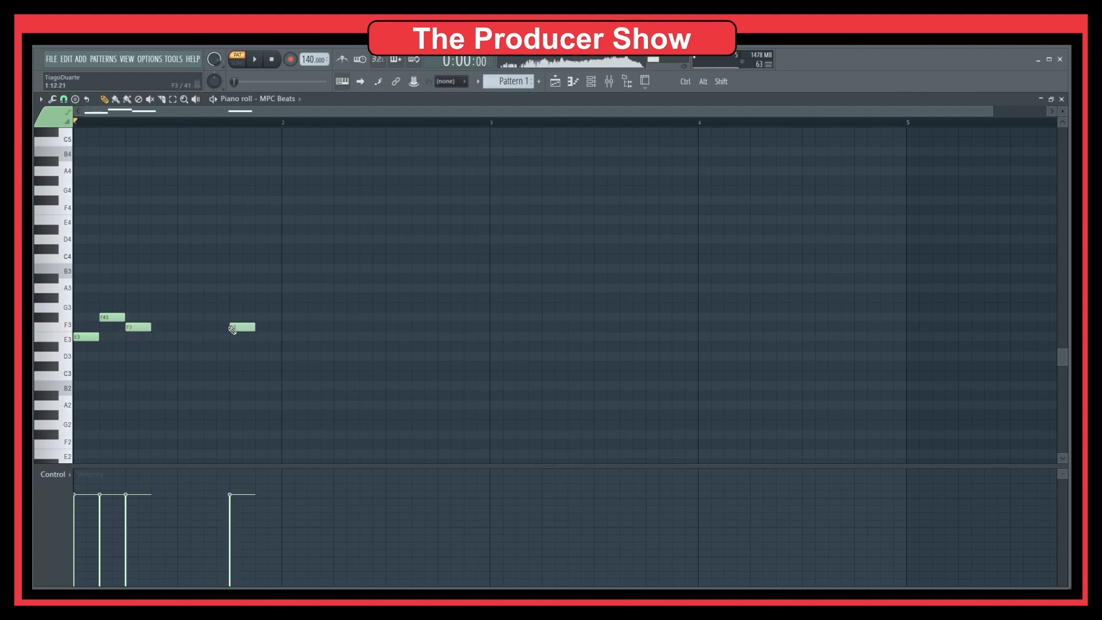
# Step: Set the project tempo to 90 BPM and start playing the pattern
pyautogui.rightClick(315, 59)
pyautogui.click(433, 98)
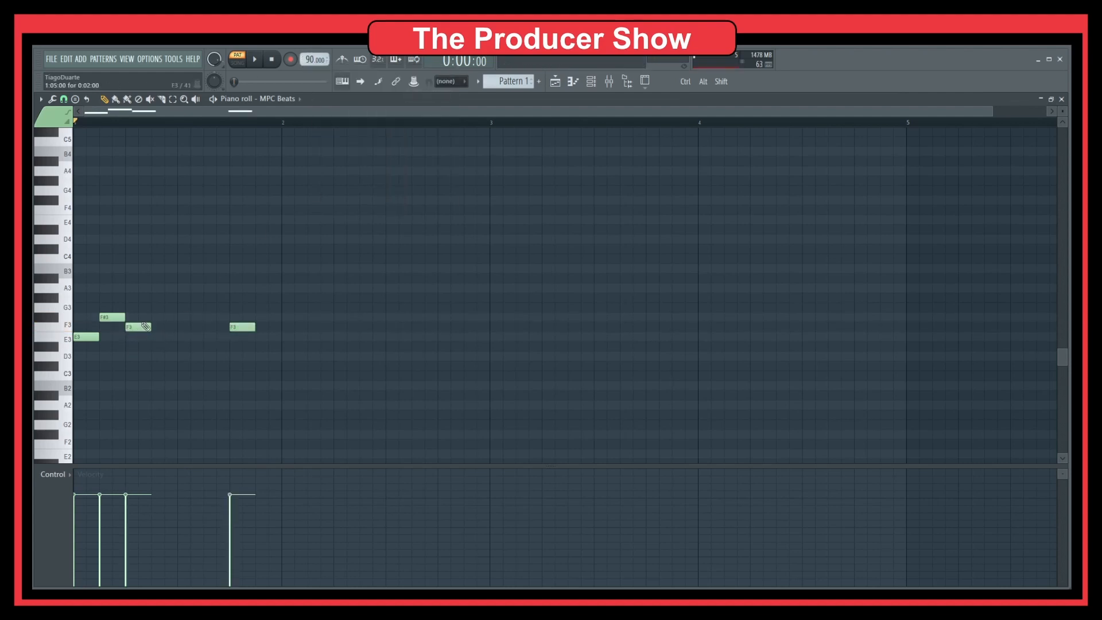
pyautogui.press('space')
# Step: Fill bar 1 with F#3 hi-hat notes on every eighth and add an E3 kick note on step 3
pyautogui.click(168, 317)
pyautogui.moveTo(168, 318); pyautogui.dragTo(154, 318)
pyautogui.click(210, 317)
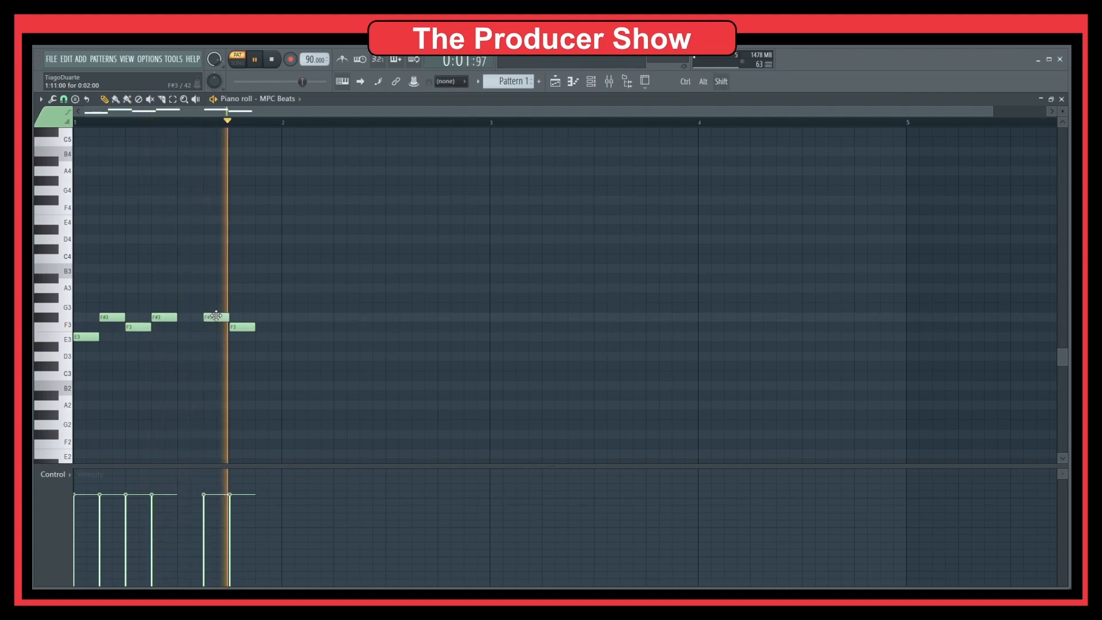
pyautogui.moveTo(172, 318); pyautogui.dragTo(267, 317)
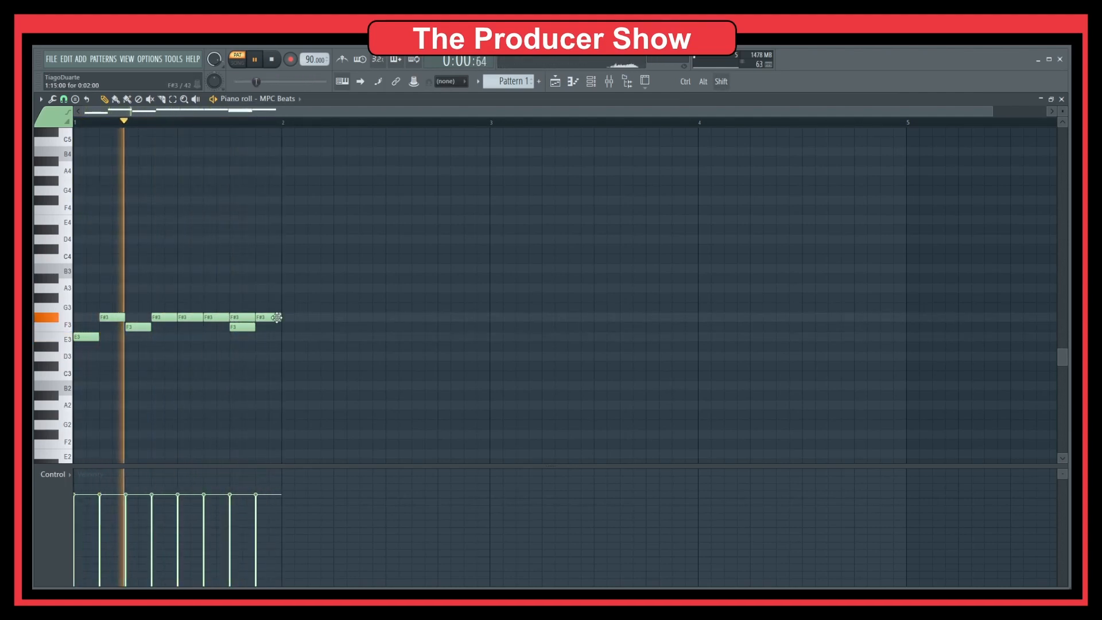
pyautogui.click(130, 317)
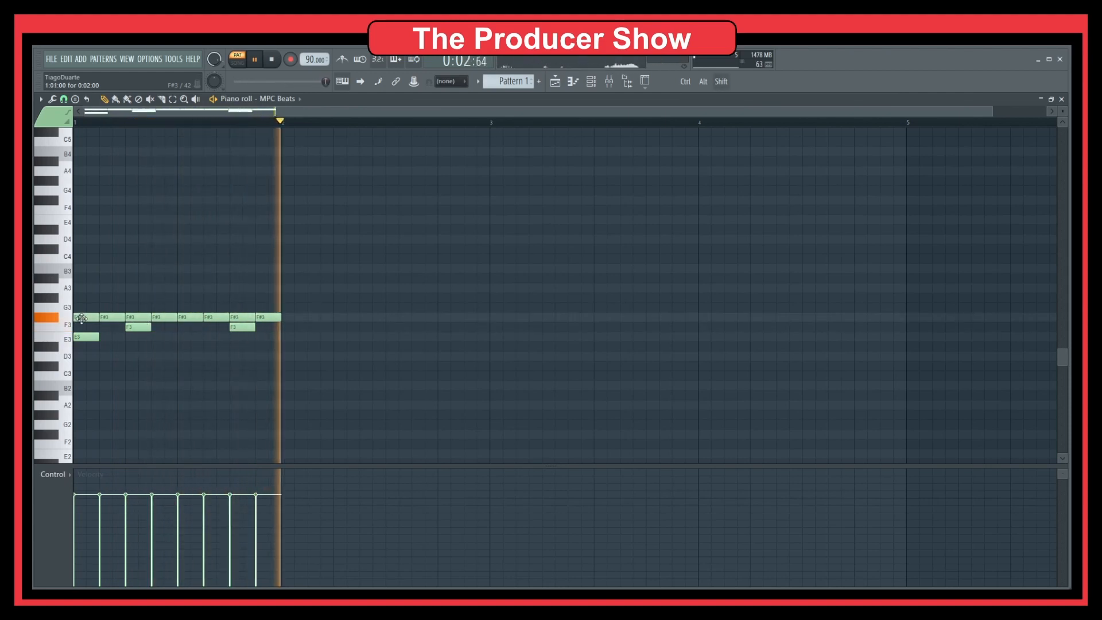
pyautogui.click(87, 317)
pyautogui.click(106, 337)
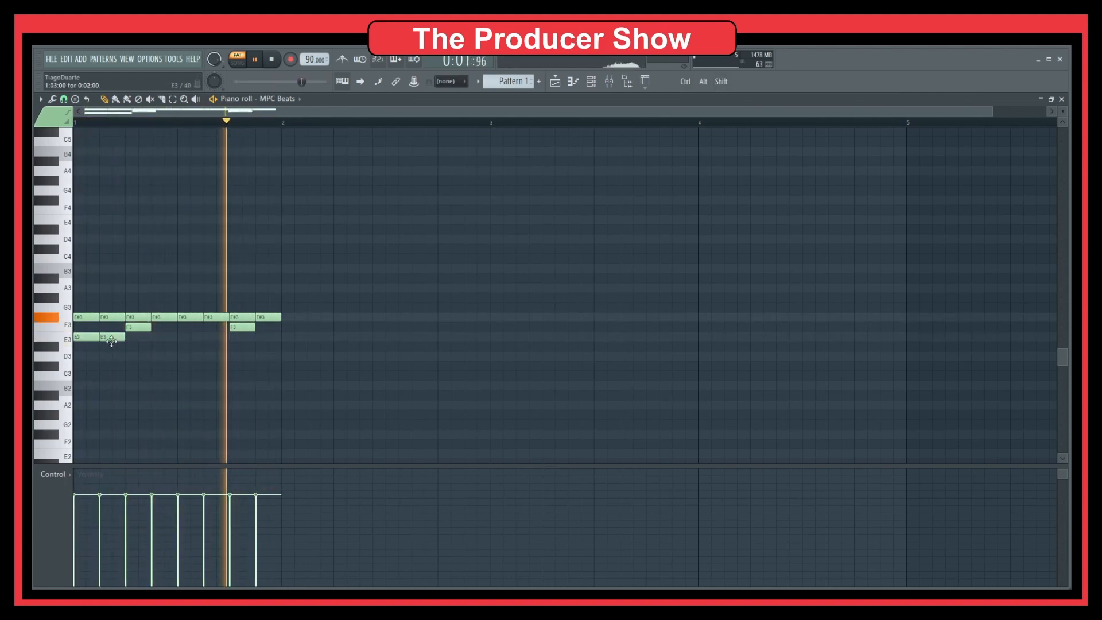
# Step: Add E3 kick notes on steps 8, 9, 14 and 16 of bar 1, lowering the velocity of those on 8, 14 and 16
pyautogui.moveTo(135, 334); pyautogui.dragTo(205, 369)
pyautogui.keyDown('ctrl'); pyautogui.click(195, 362); pyautogui.keyUp('ctrl')
pyautogui.scroll(5, 177, 363)
pyautogui.scroll(-3, 172, 364)
pyautogui.press('space')
pyautogui.scroll(3, 199, 408)
pyautogui.scroll(-2, 199, 410)
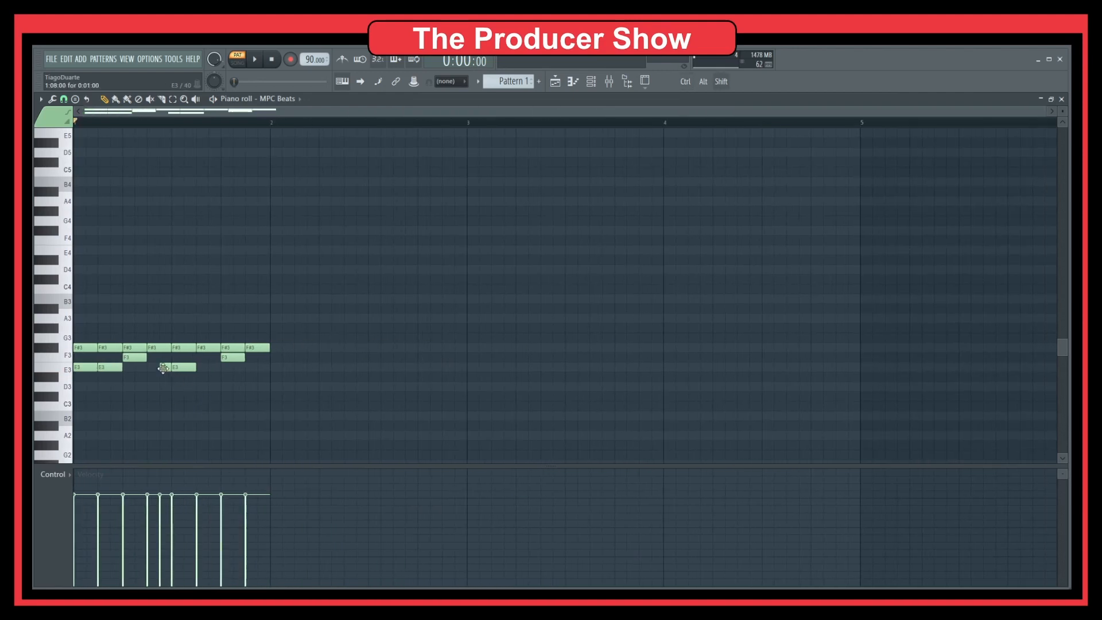
pyautogui.click(266, 370)
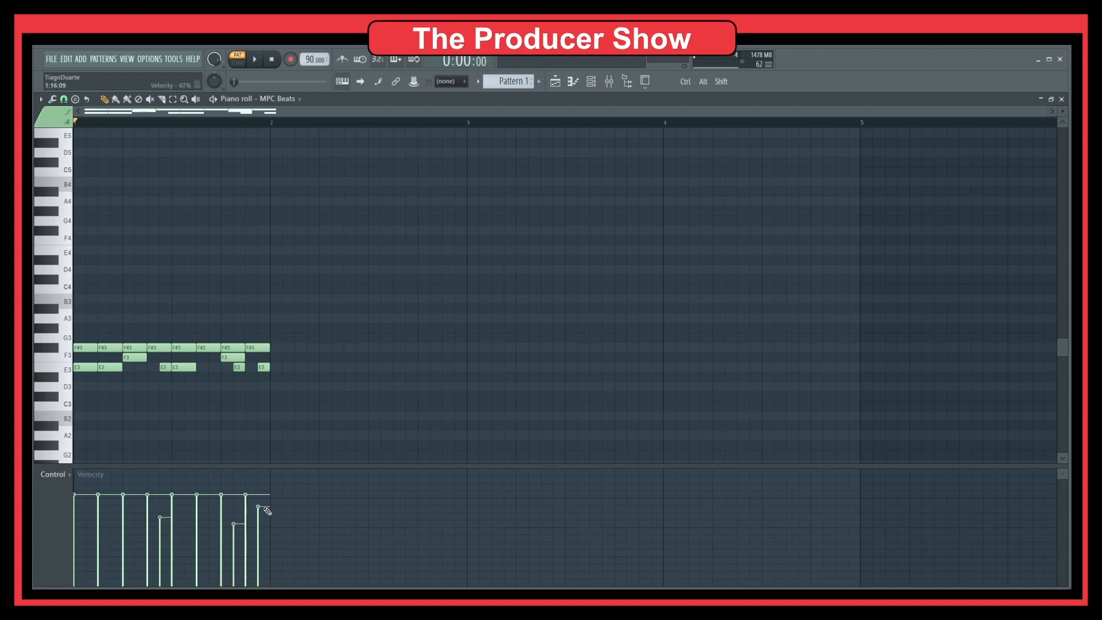
# Step: Set the channel rack's main swing to about 39% and play the pattern
pyautogui.press('F7')
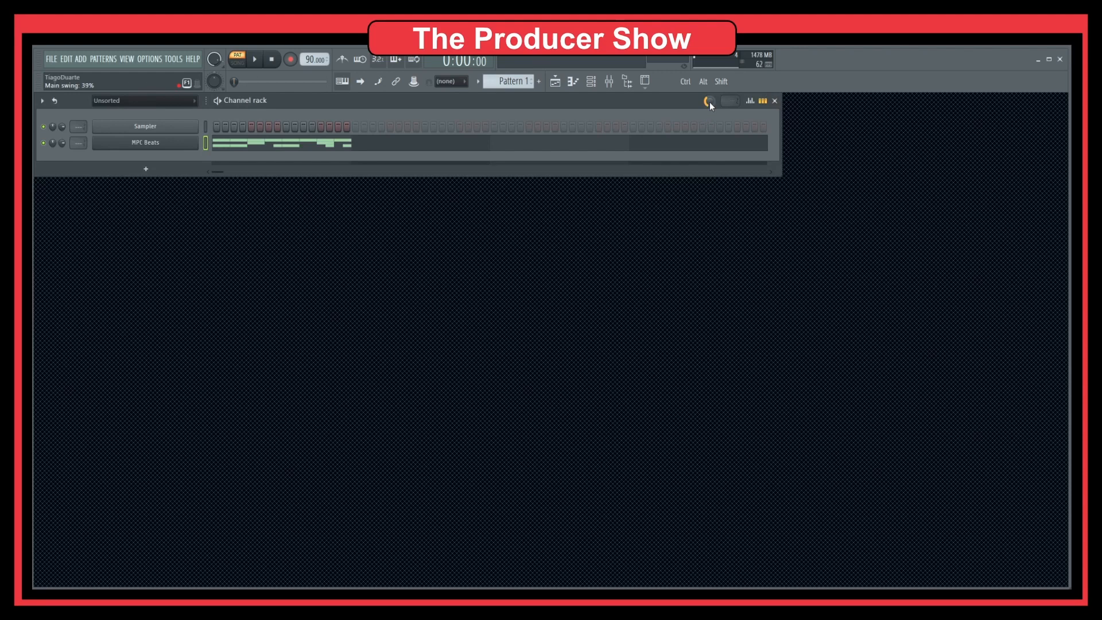
pyautogui.press('space')
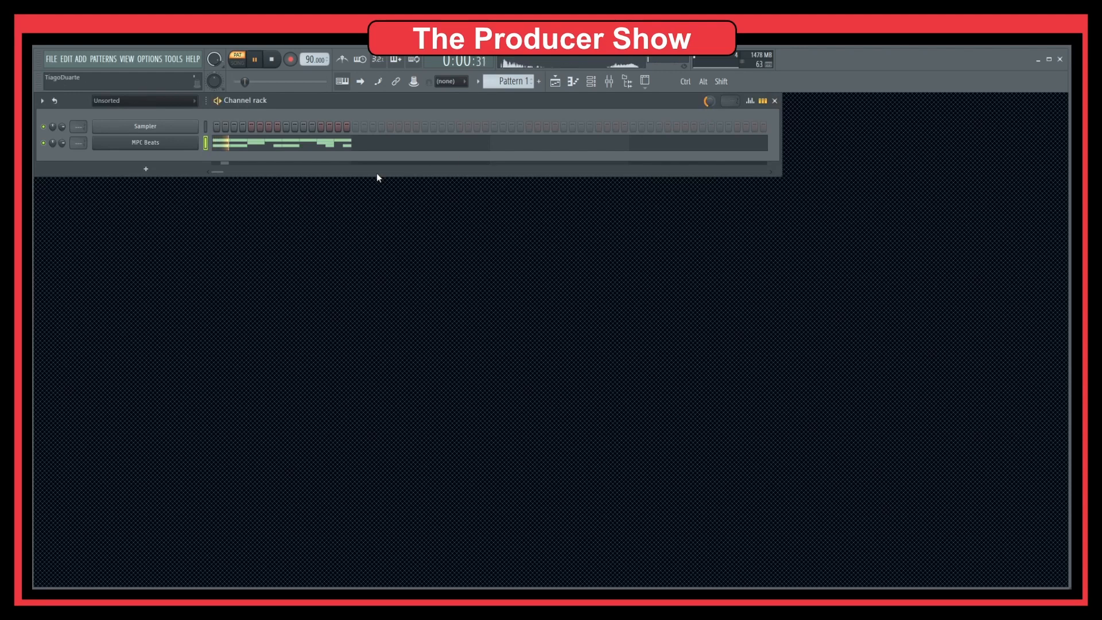
# Step: Slightly shorten the E3 kick notes on steps 8 and 16 in the MPC Beats piano roll, and return to the channel rack
pyautogui.click(336, 154)
pyautogui.scroll(4, 160, 377)
pyautogui.moveTo(166, 358)
pyautogui.mouseDown()
pyautogui.moveTo(161, 377)
pyautogui.moveTo(178, 370)
pyautogui.mouseUp()
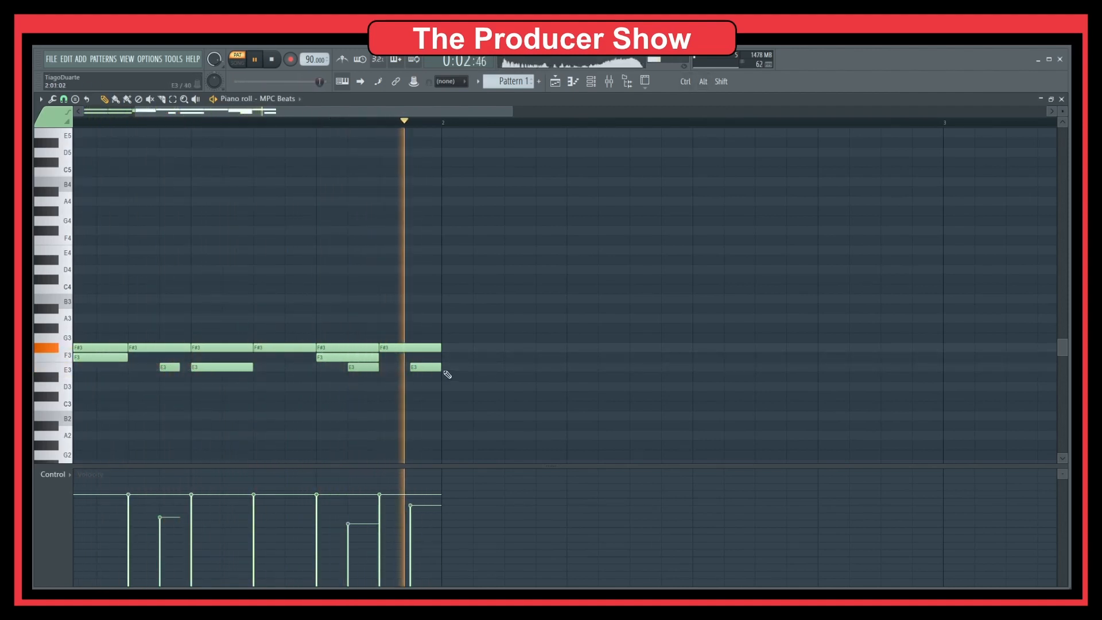
pyautogui.moveTo(441, 368); pyautogui.dragTo(436, 368)
pyautogui.keyDown('ctrl'); pyautogui.rightClick(329, 279); pyautogui.keyUp('ctrl')
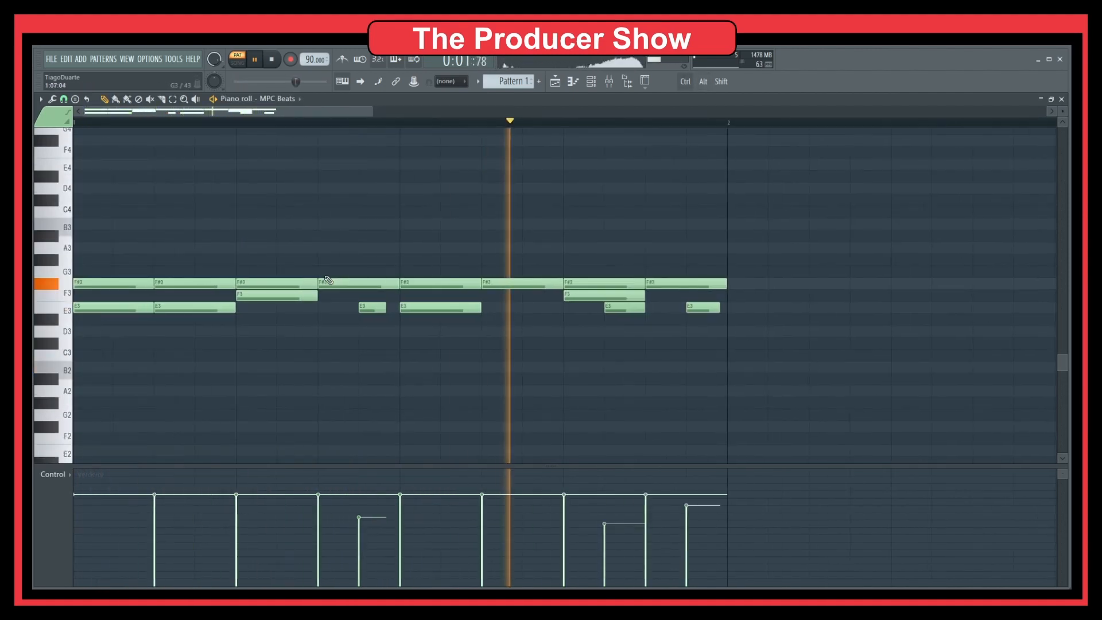
pyautogui.press('F7')
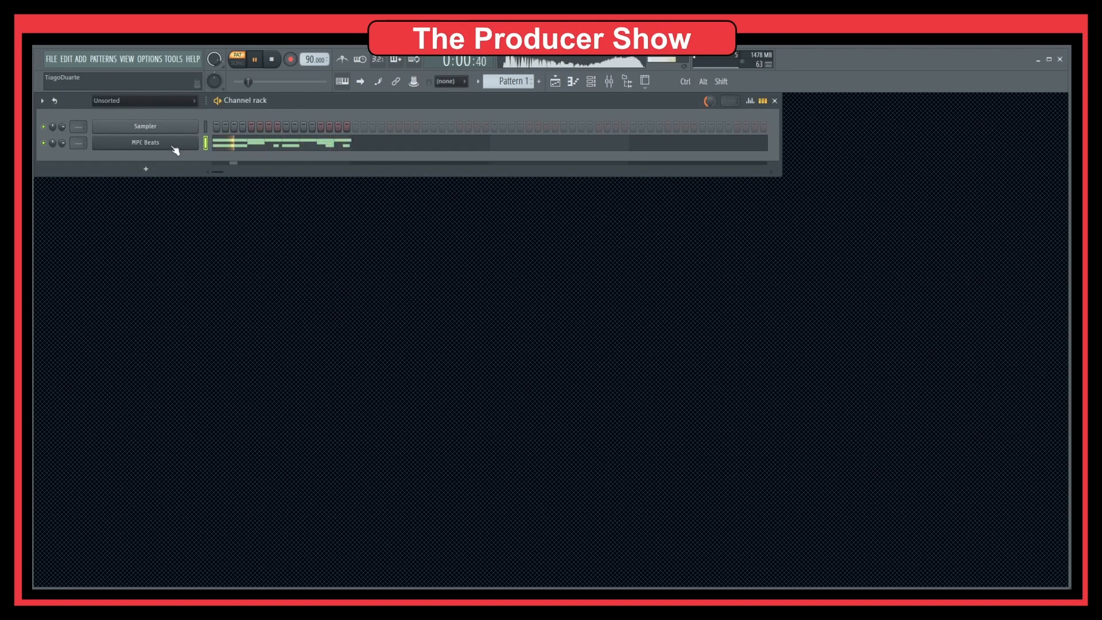
# Step: Open the MPC Beats plugin window from the channel rack and stop the playback
pyautogui.click(172, 143)
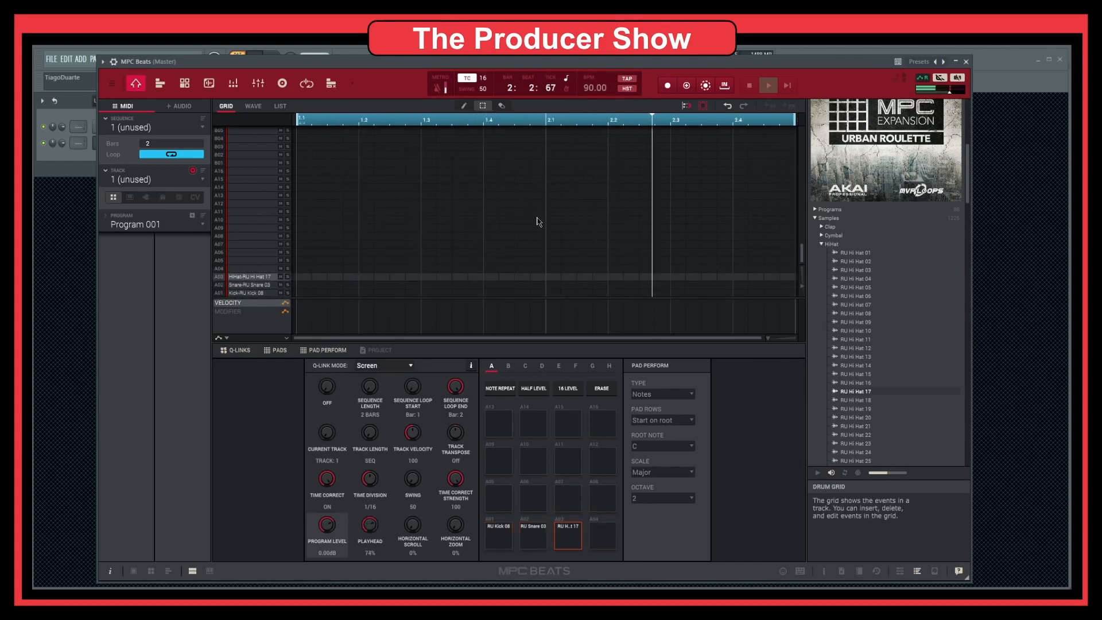
pyautogui.moveTo(535, 119)
pyautogui.mouseDown()
pyautogui.moveTo(541, 155)
pyautogui.moveTo(538, 117)
pyautogui.mouseUp()
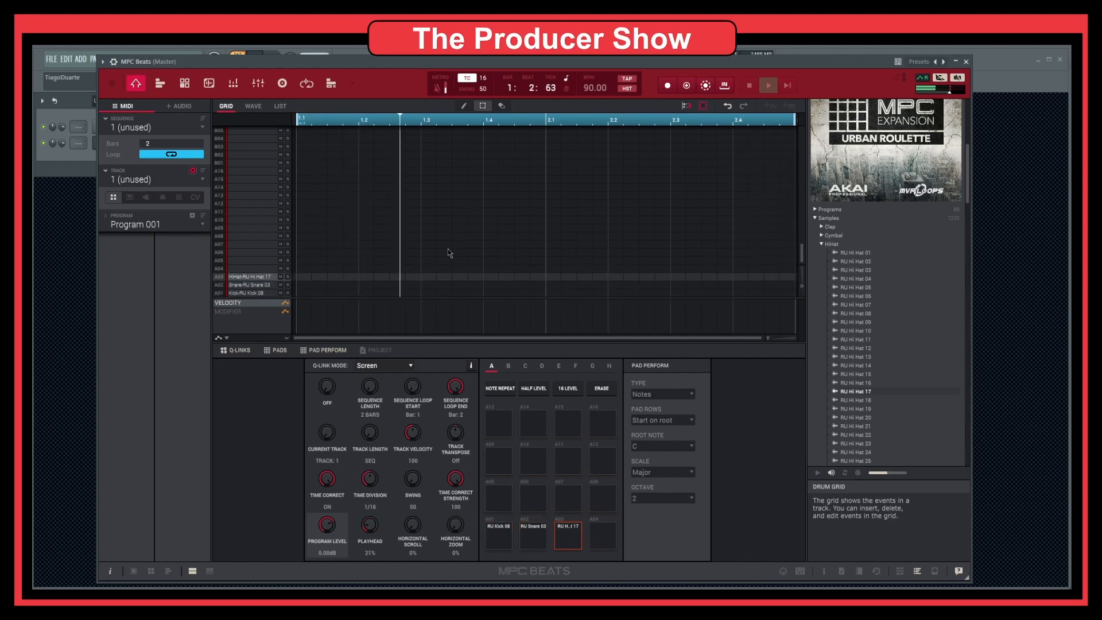
pyautogui.moveTo(419, 61); pyautogui.dragTo(418, 115)
pyautogui.click(273, 60)
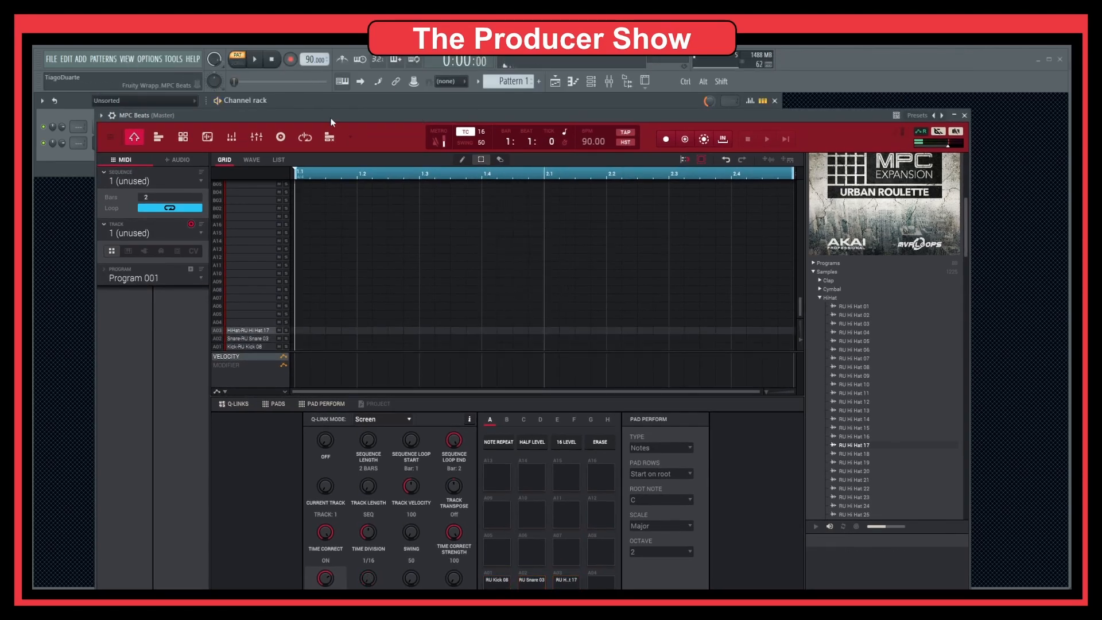
pyautogui.moveTo(352, 122); pyautogui.dragTo(354, 82)
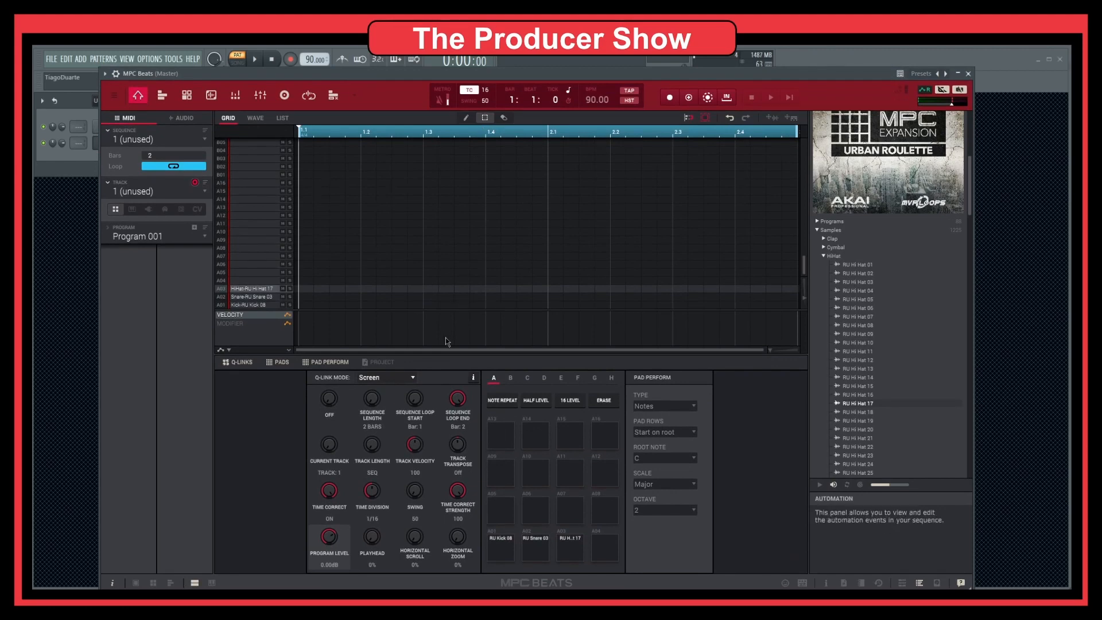
pyautogui.moveTo(328, 75); pyautogui.dragTo(328, 309)
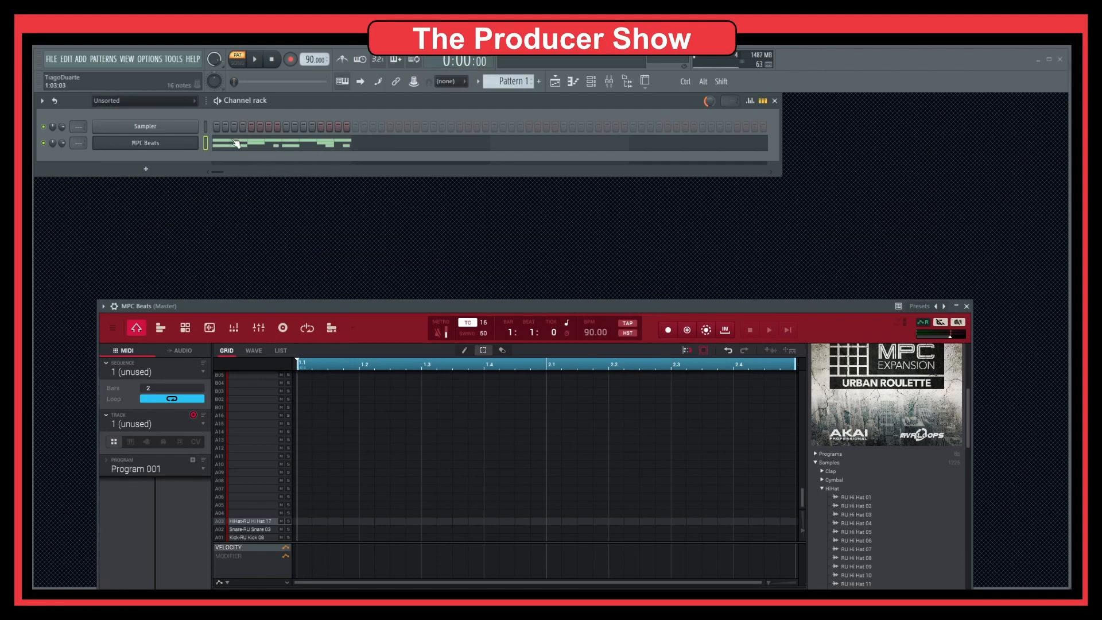
pyautogui.moveTo(351, 310); pyautogui.dragTo(358, 66)
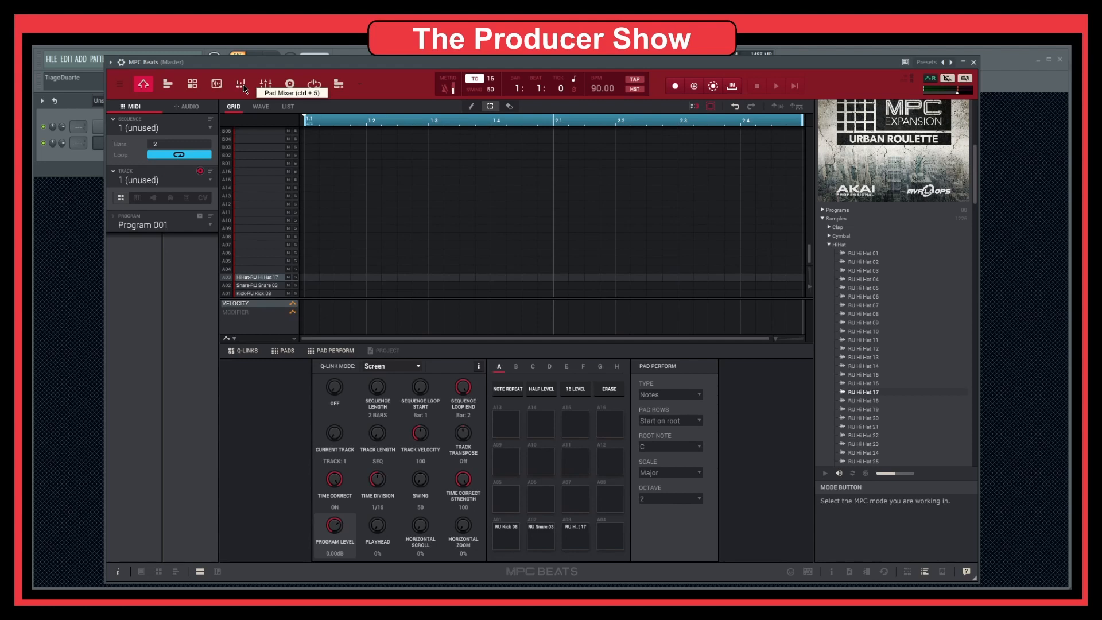
# Step: Show the Pad Mixer in MPC Beats and play the pattern with the strips of pads A01 to A03 in view
pyautogui.click(265, 84)
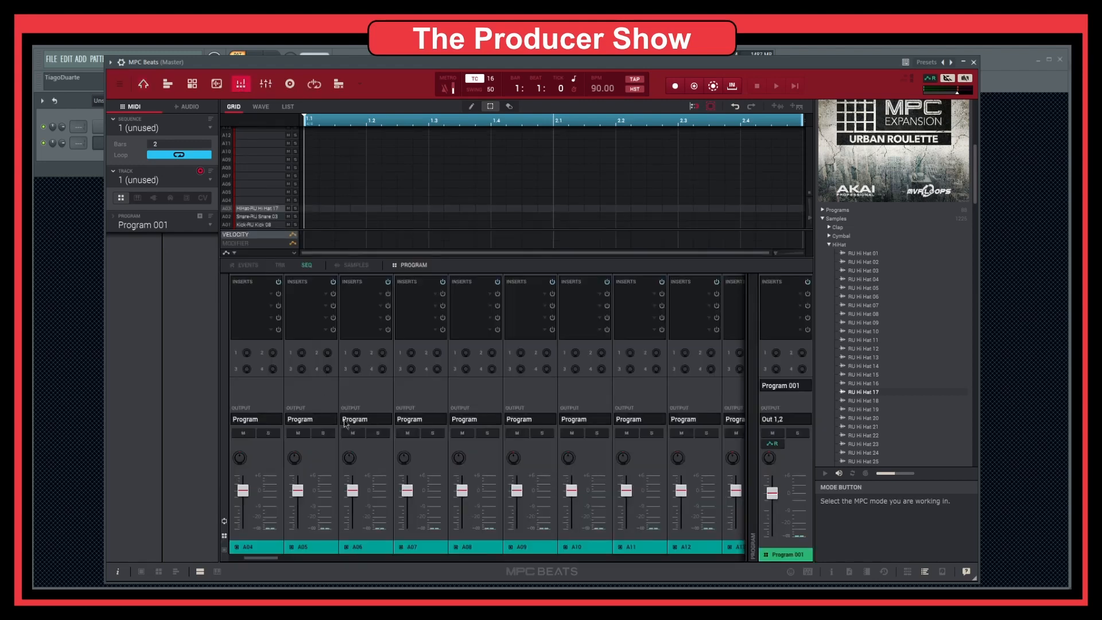
pyautogui.click(274, 85)
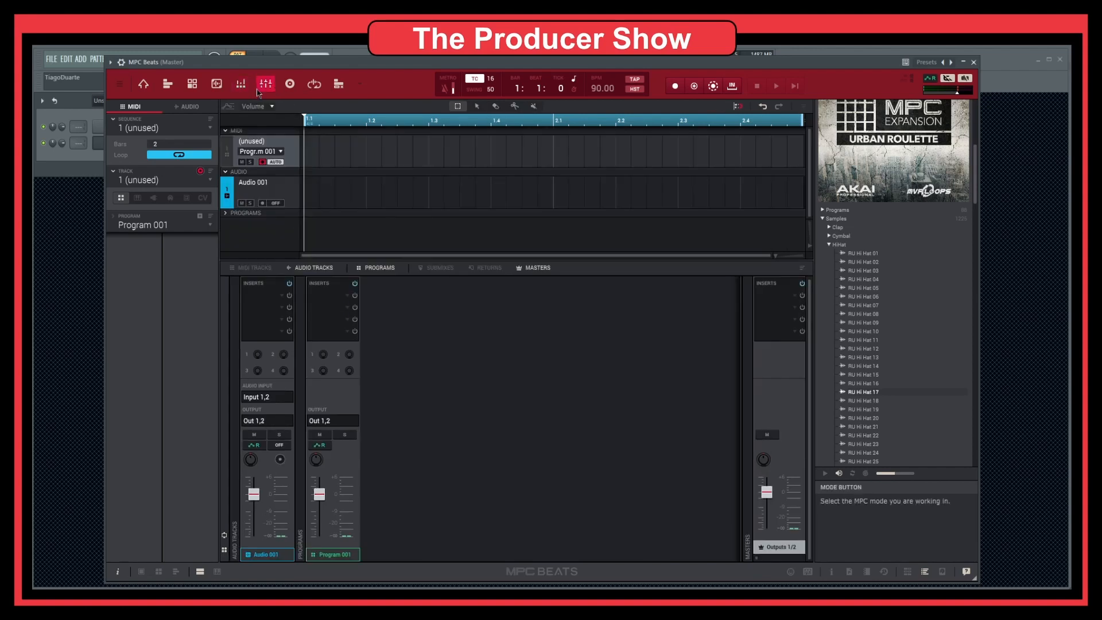
pyautogui.click(241, 85)
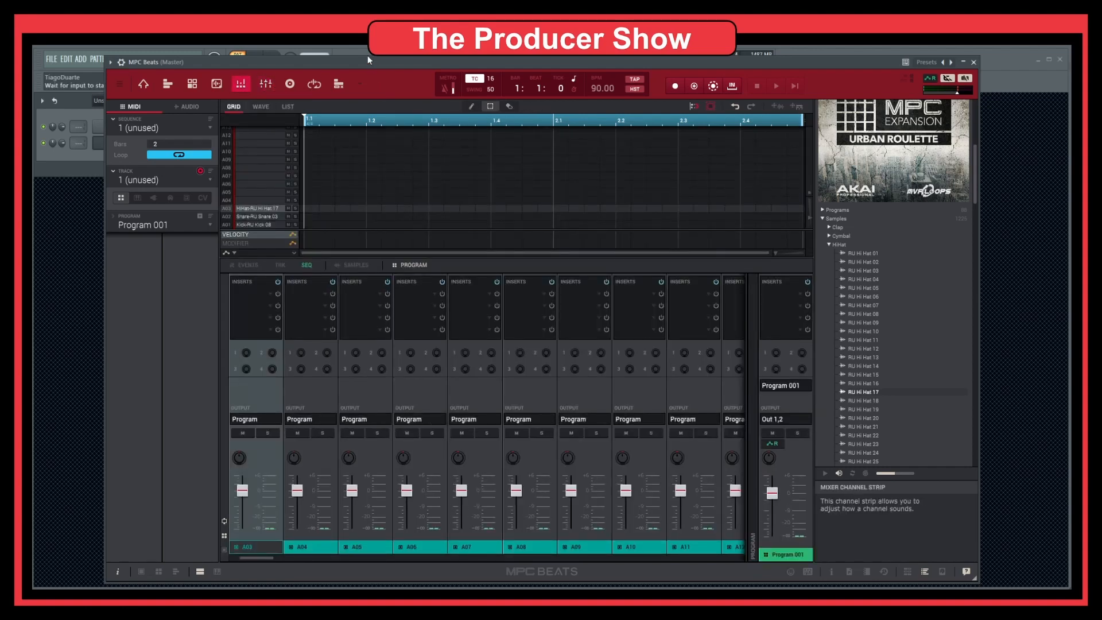
pyautogui.moveTo(368, 56); pyautogui.dragTo(298, 66)
pyautogui.click(258, 60)
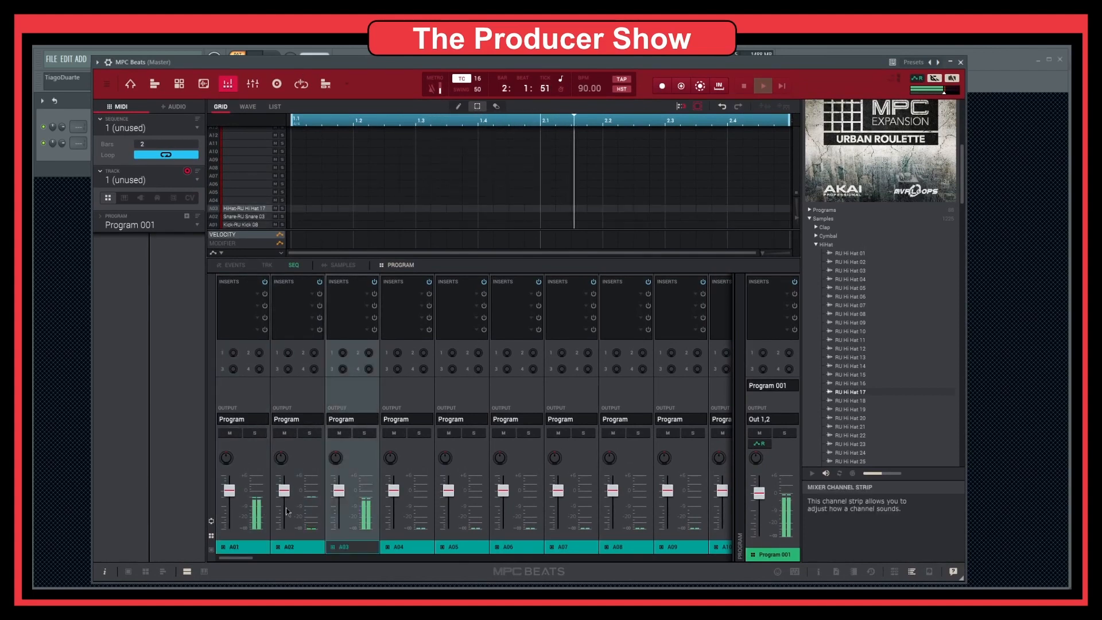
pyautogui.moveTo(353, 515)
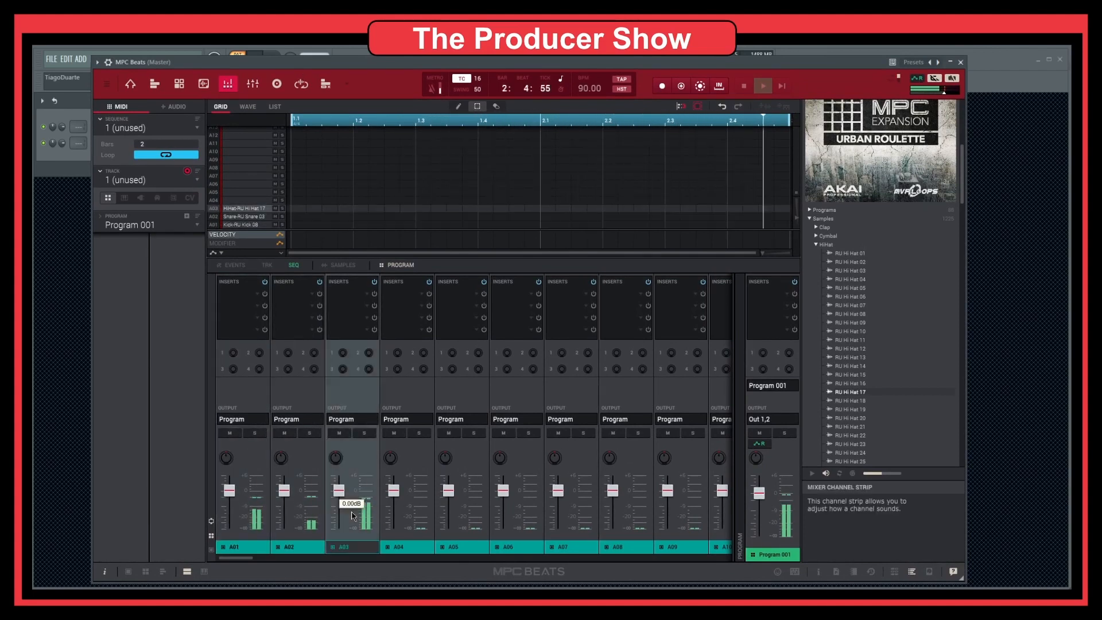
# Step: Route the pad outputs to separate stereo pairs: A01 to Out 1,2, A02 to Out 3,4 and A03 to Out 5,6
pyautogui.click(243, 419)
pyautogui.moveTo(253, 460)
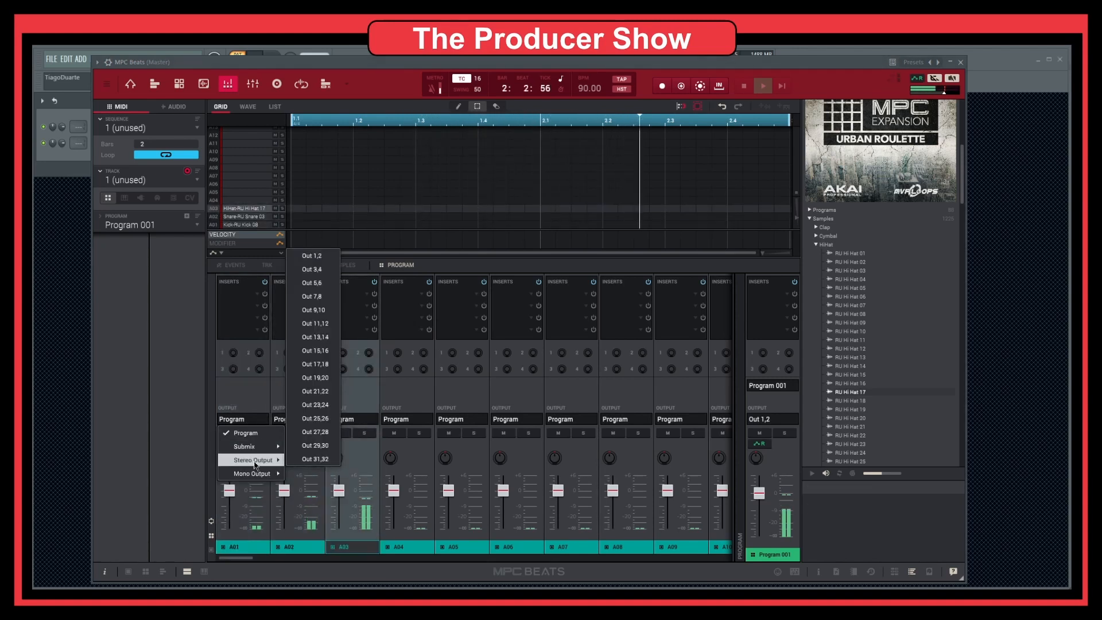
pyautogui.click(312, 255)
pyautogui.click(295, 419)
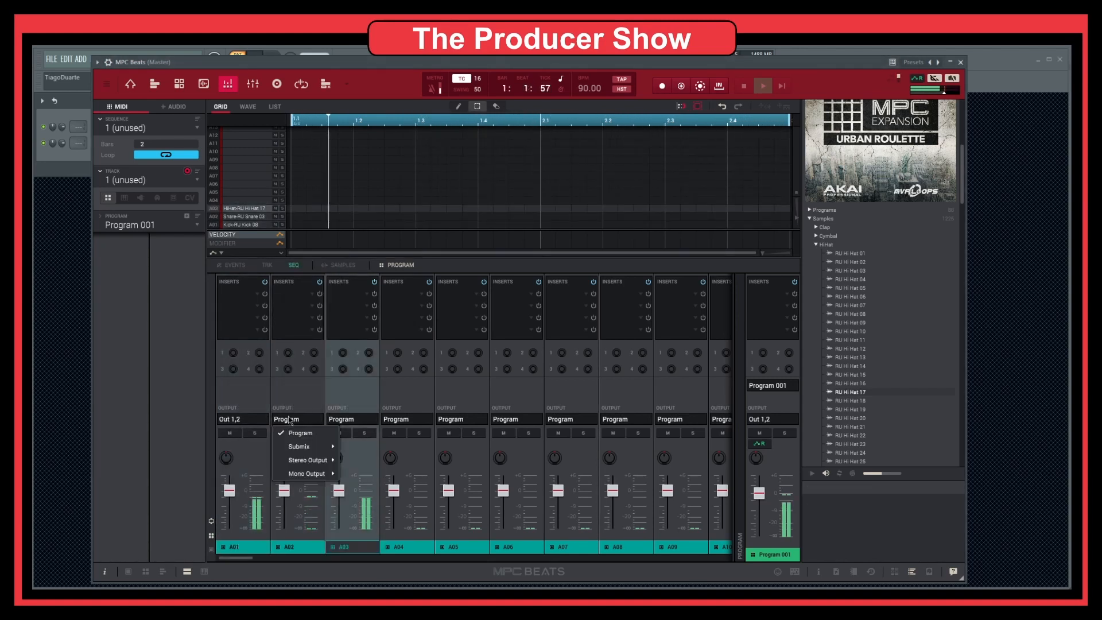
pyautogui.moveTo(320, 460)
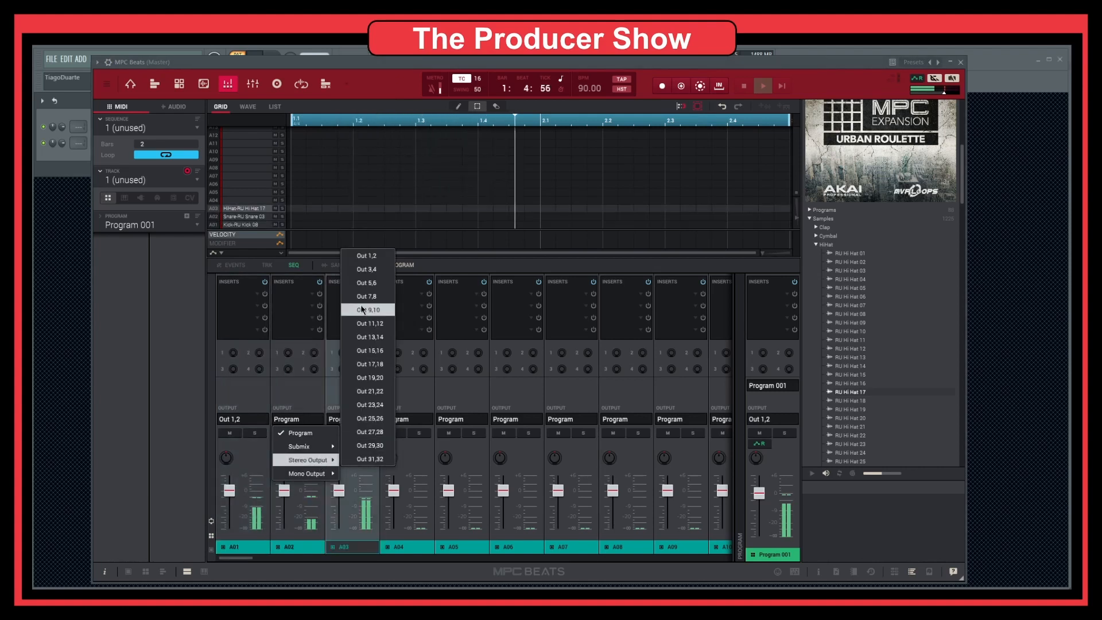
pyautogui.click(369, 269)
pyautogui.click(353, 420)
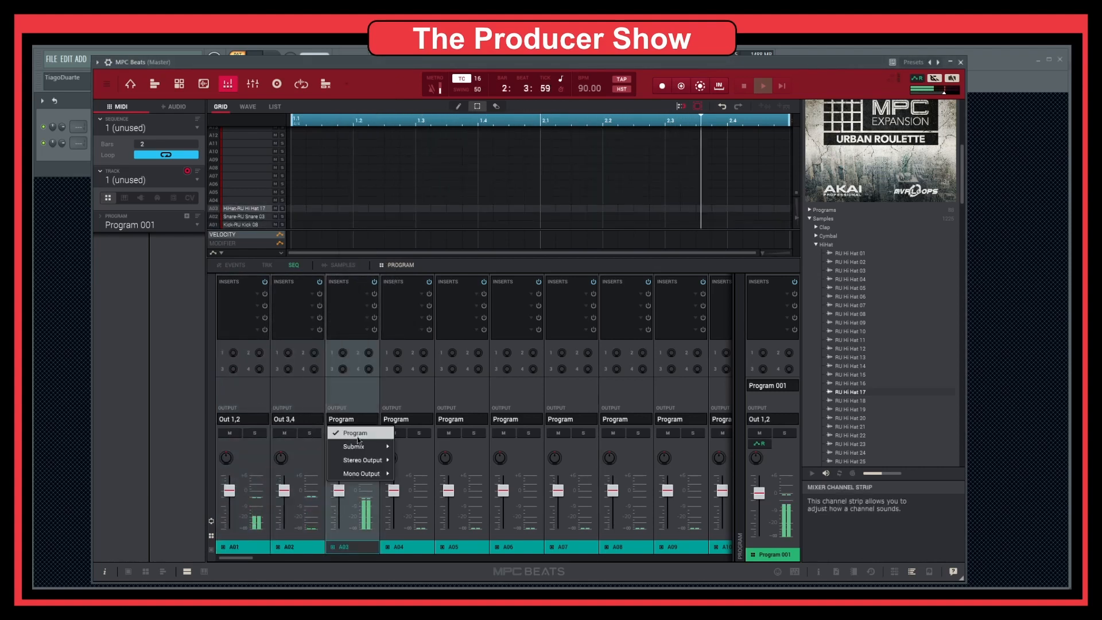
pyautogui.moveTo(365, 460)
pyautogui.click(423, 283)
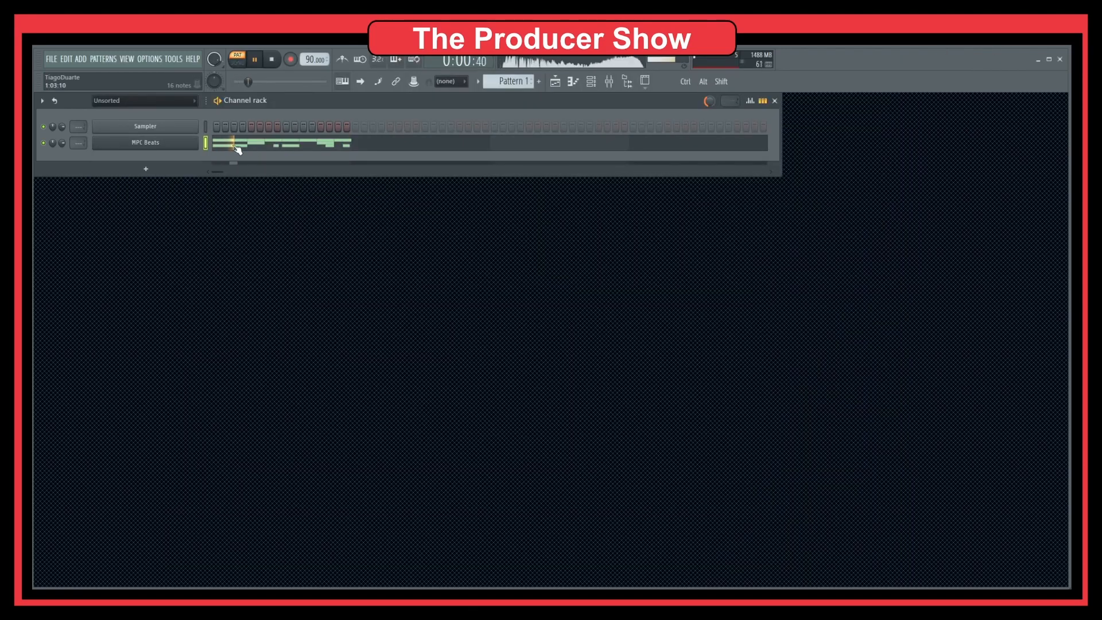
# Step: Assign the MPC Beats channel to mixer track 1 and auto-map the plugin's outputs in its processing settings
pyautogui.moveTo(78, 143); pyautogui.dragTo(78, 138)
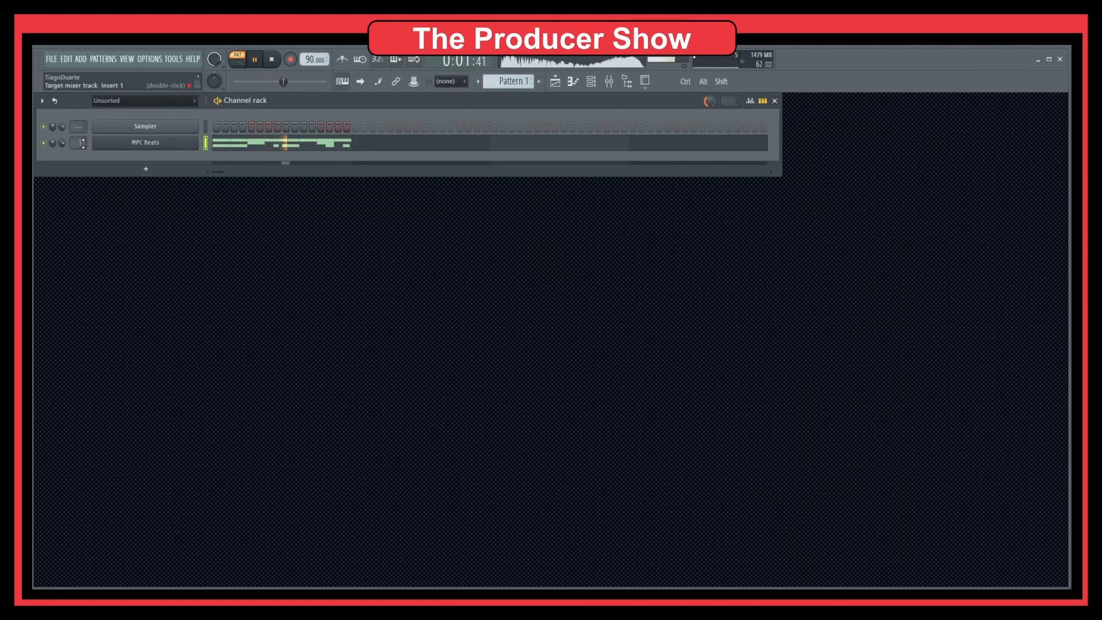
pyautogui.click(622, 86)
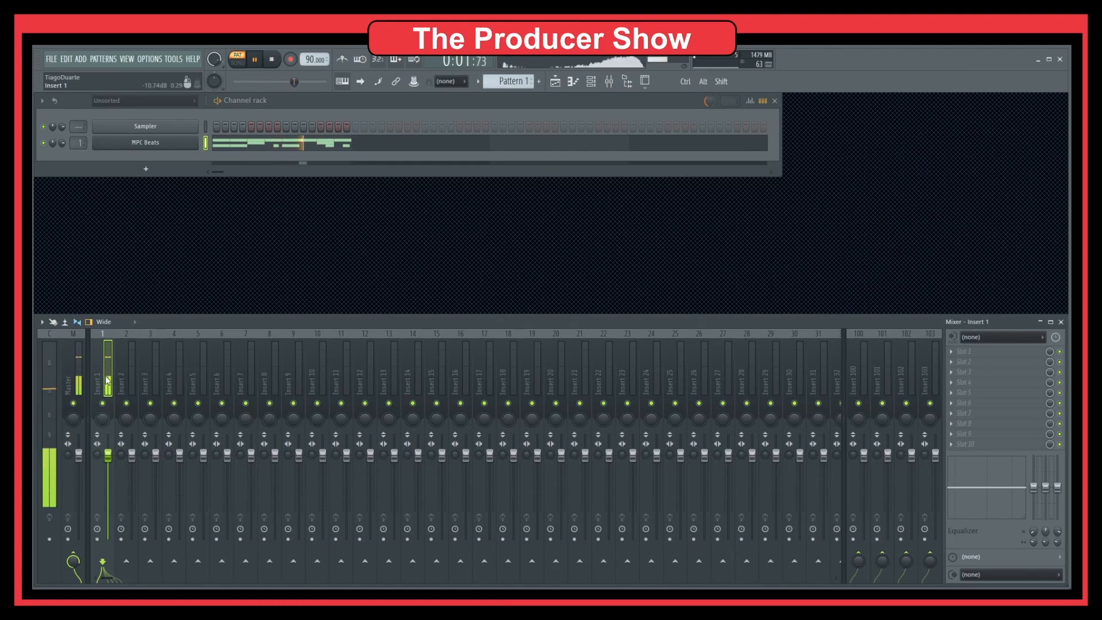
pyautogui.click(145, 142)
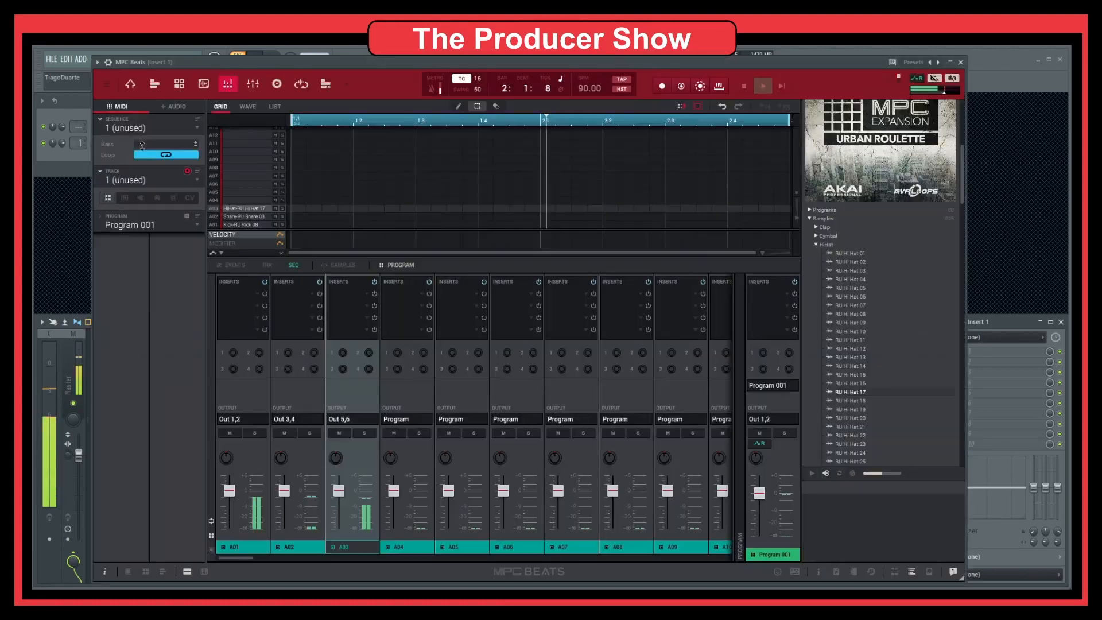
pyautogui.click(108, 62)
pyautogui.click(132, 84)
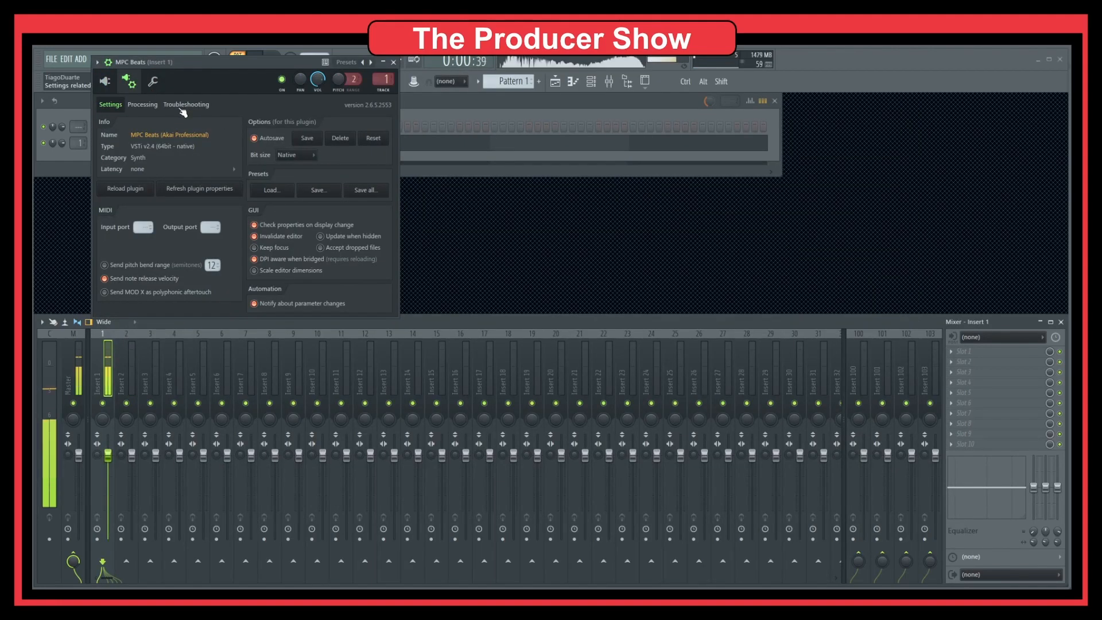
pyautogui.click(142, 105)
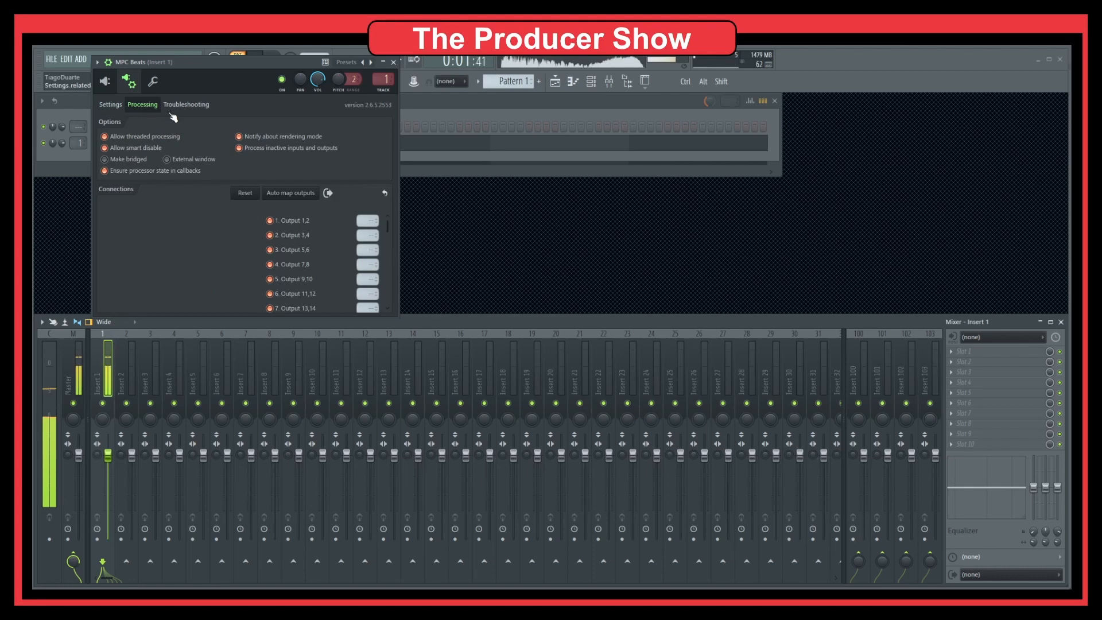
pyautogui.click(291, 195)
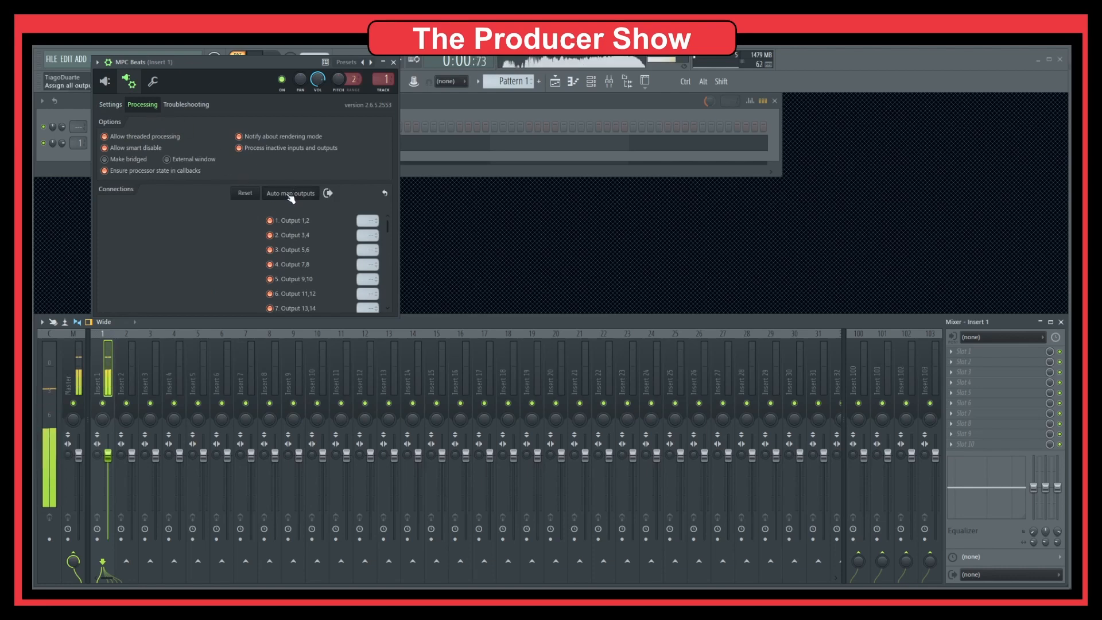
# Step: Check the separated drum outputs in the mixer by selecting inserts and briefly muting inserts 1 and 3
pyautogui.click(133, 390)
pyautogui.click(150, 396)
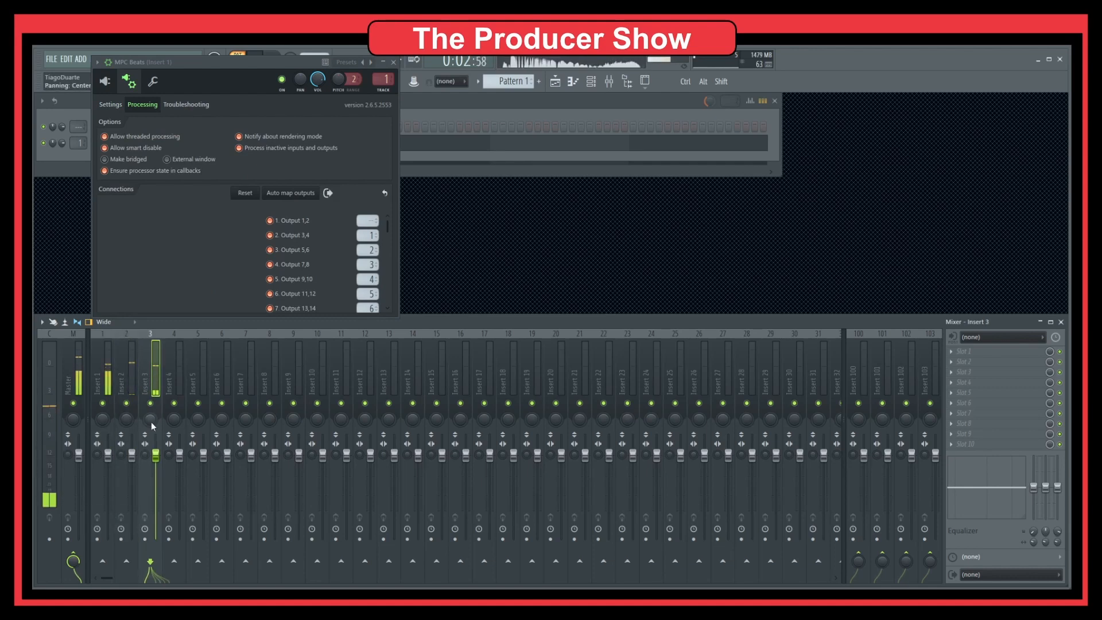
pyautogui.click(108, 409)
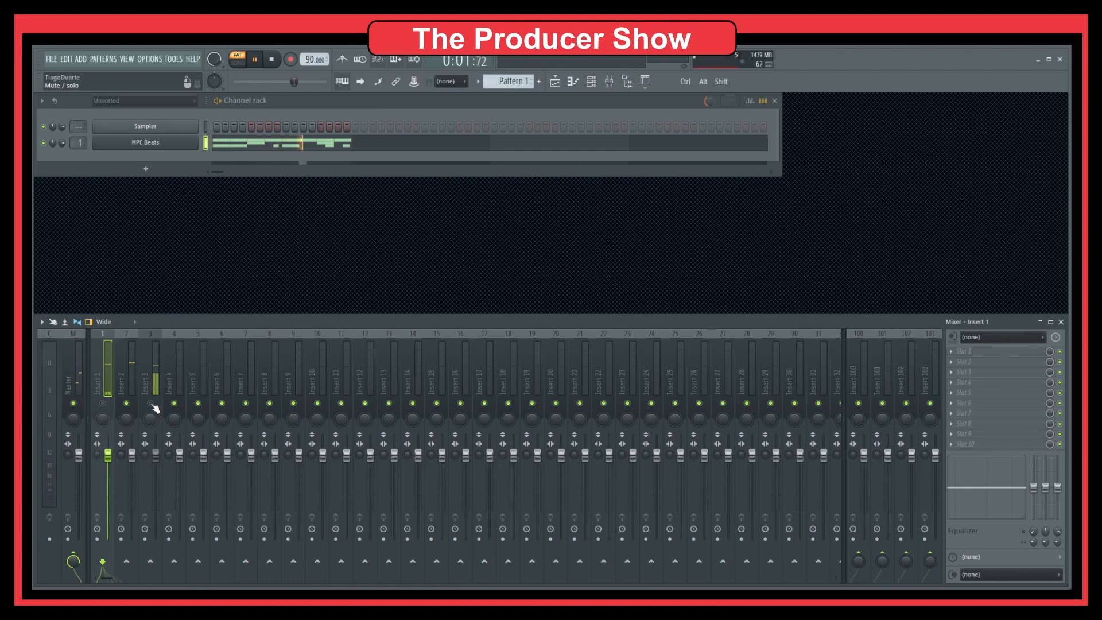
pyautogui.click(151, 405)
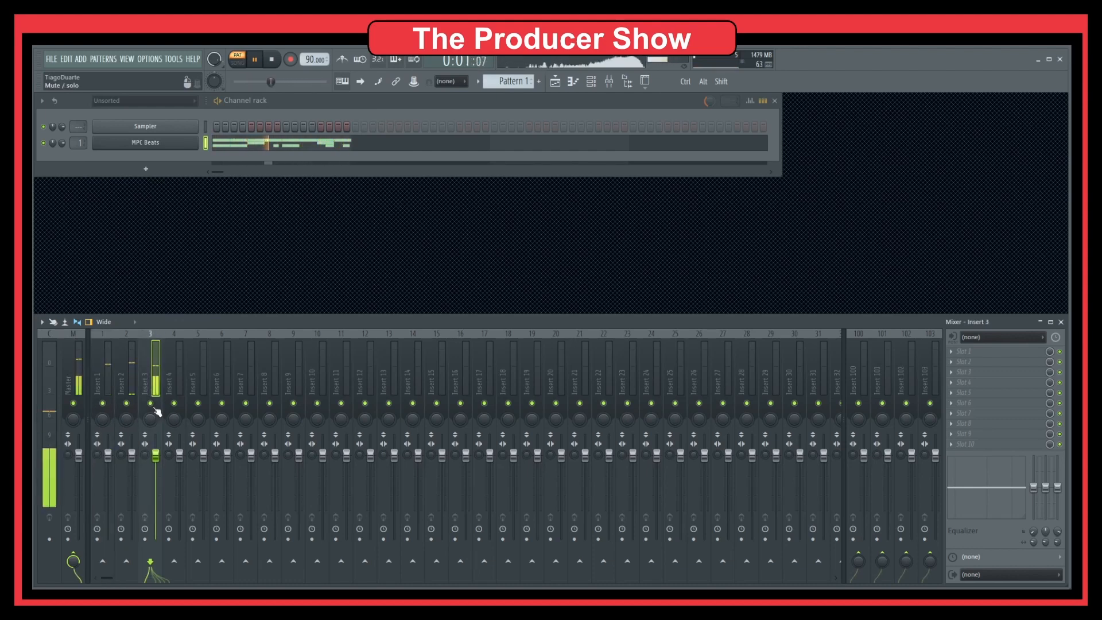
# Step: Lower the volume of mixer insert 3 and pan it to the left
pyautogui.moveTo(155, 455); pyautogui.dragTo(155, 473)
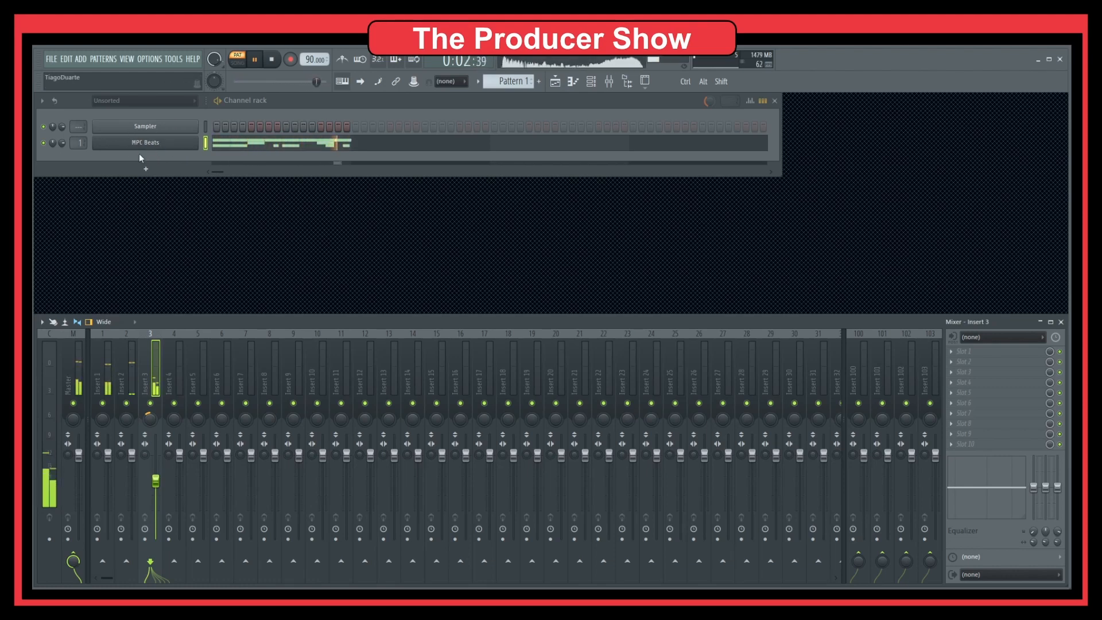
# Step: Bring MPC Beats back to its plugin interface and hide the wrapper's settings bar
pyautogui.click(180, 143)
pyautogui.click(105, 82)
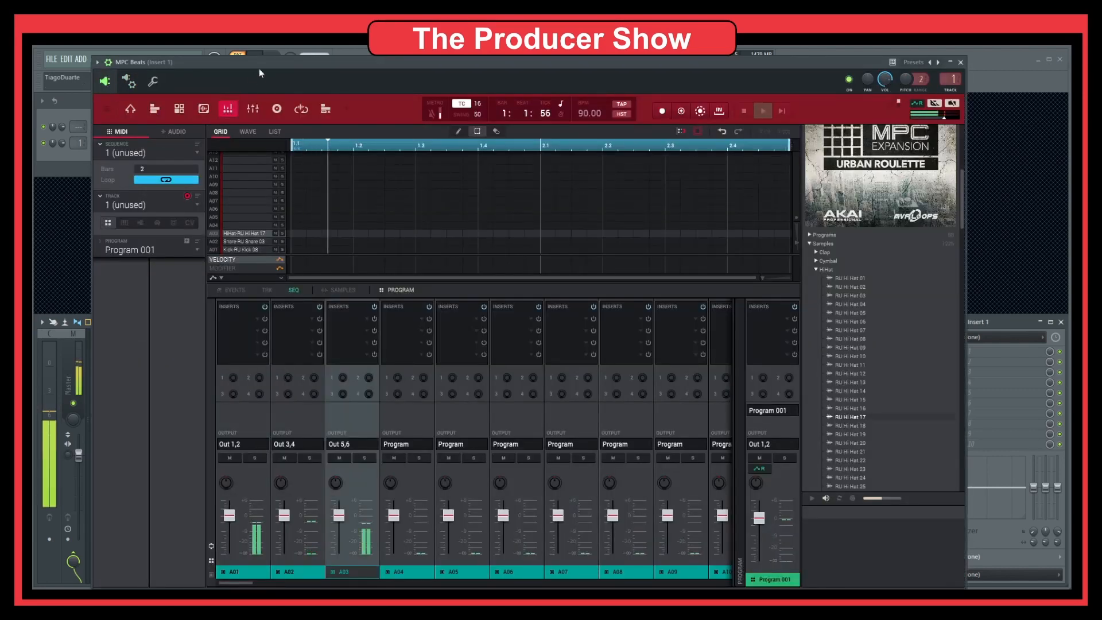
pyautogui.moveTo(280, 64); pyautogui.dragTo(279, 61)
pyautogui.click(106, 60)
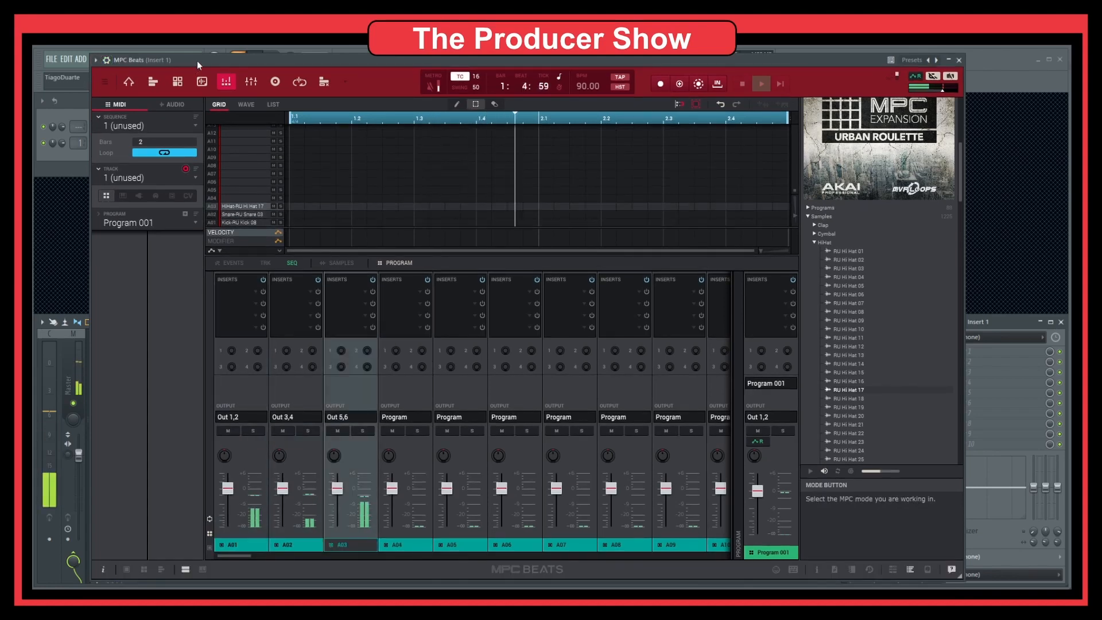
# Step: Stop the playback and close the MPC Beats plugin window
pyautogui.moveTo(197, 60); pyautogui.dragTo(205, 63)
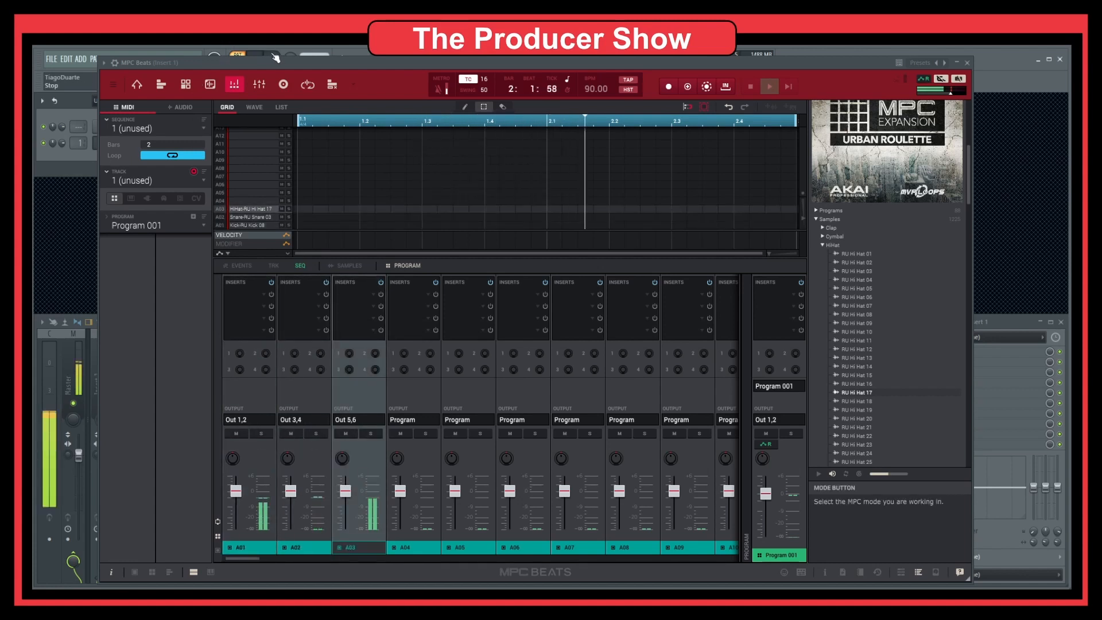
pyautogui.press('space')
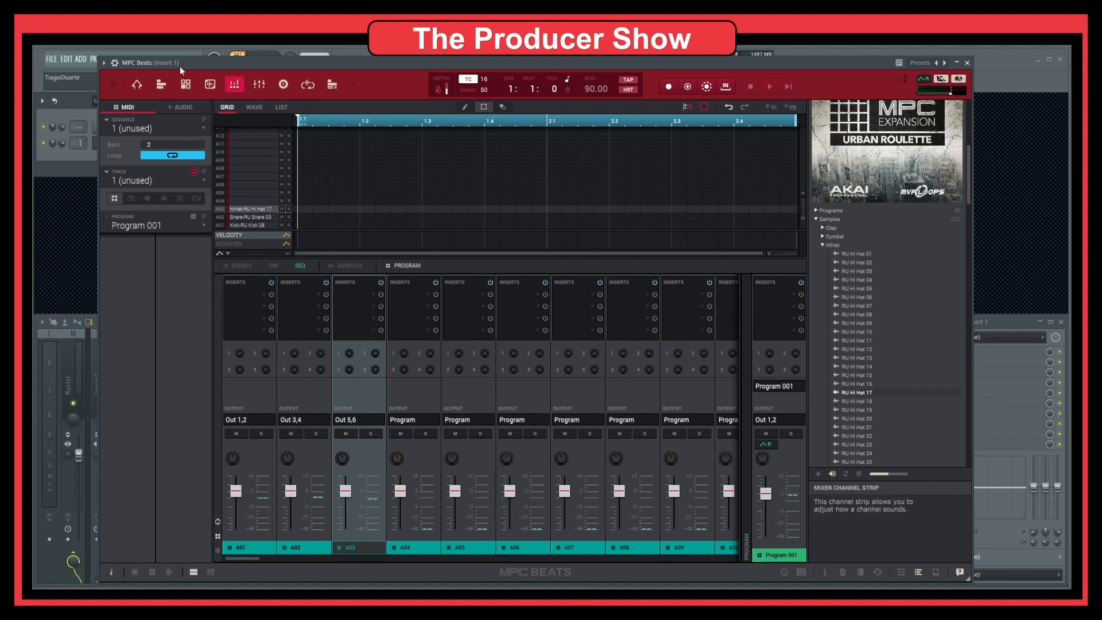
pyautogui.click(966, 63)
# Step: Go through mixer inserts 1, 2 and 3 to review the tracks that receive the separate drum outputs
pyautogui.click(130, 378)
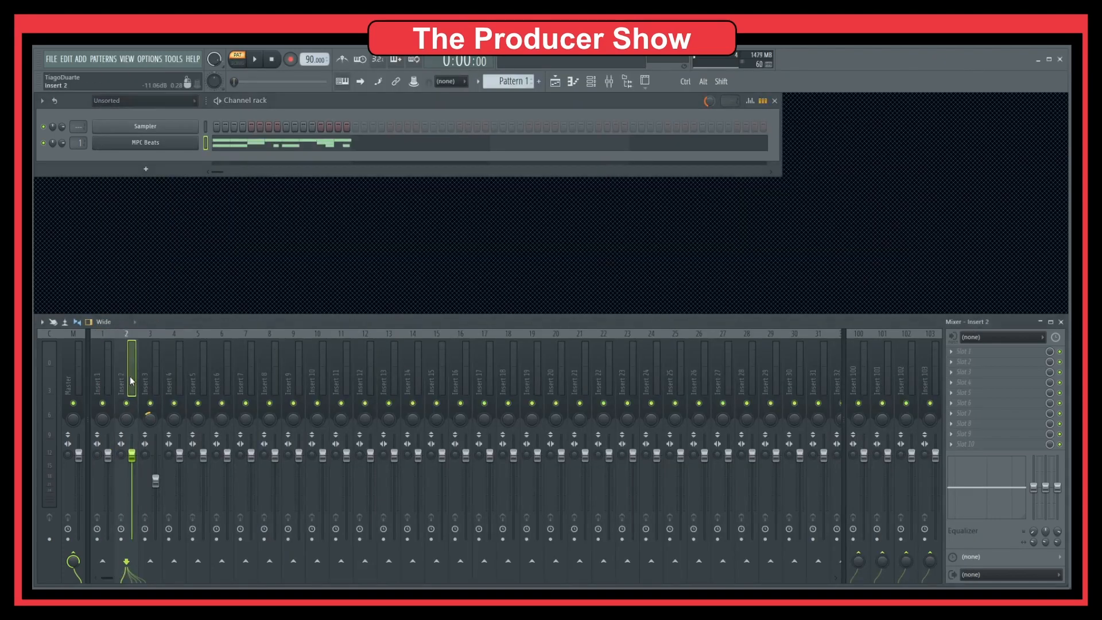
pyautogui.click(148, 379)
pyautogui.click(120, 383)
pyautogui.click(96, 385)
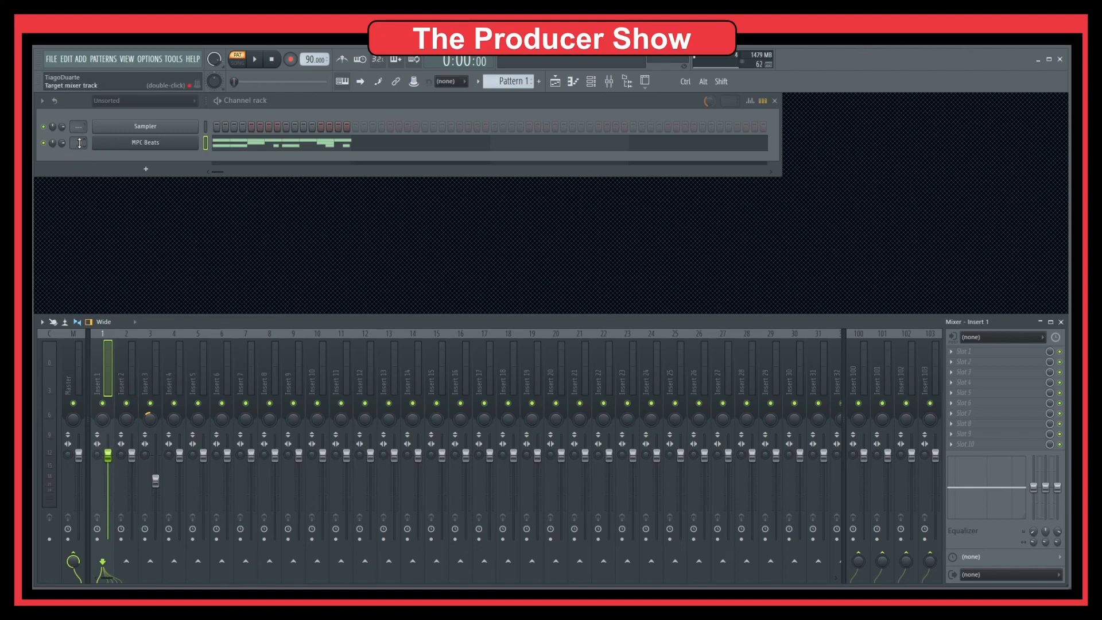
pyautogui.click(127, 379)
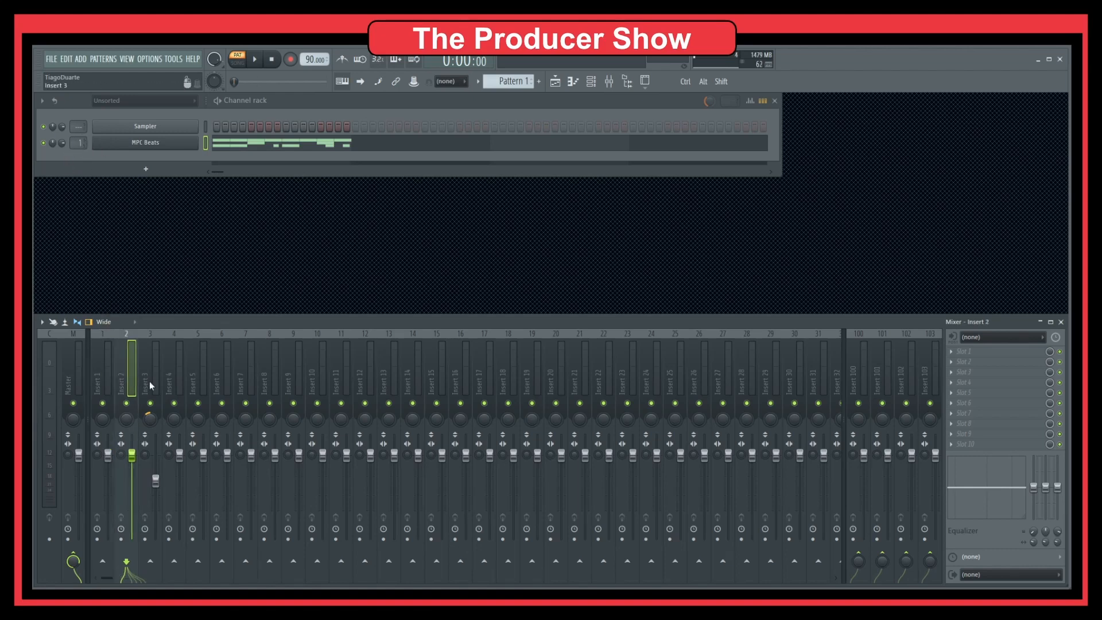
pyautogui.click(149, 381)
pyautogui.click(130, 380)
pyautogui.click(99, 382)
pyautogui.click(124, 381)
pyautogui.click(151, 383)
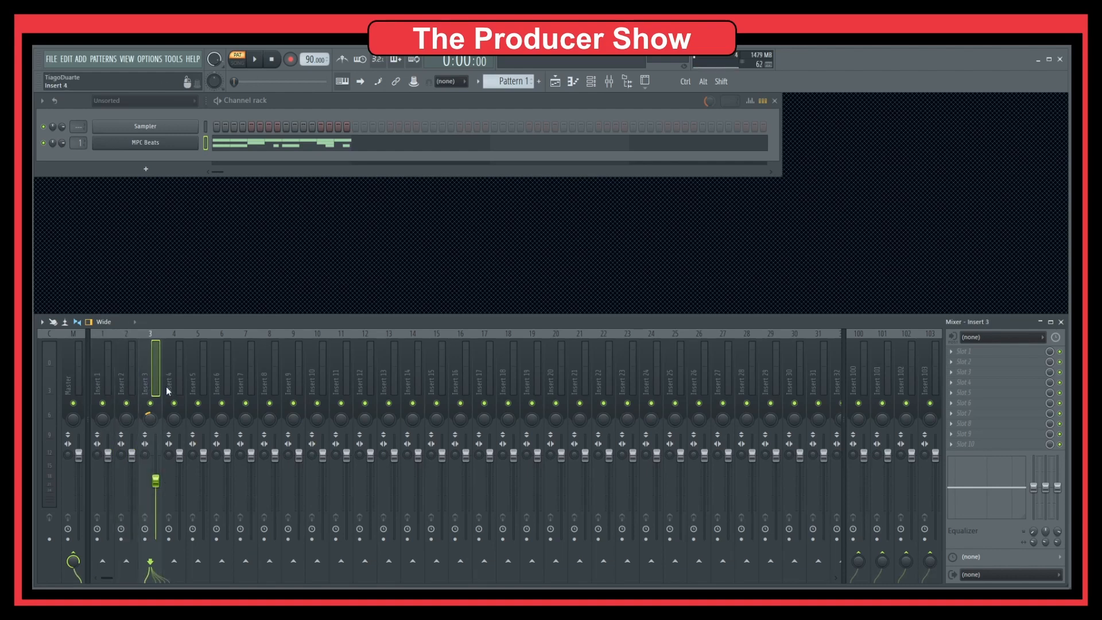
pyautogui.click(125, 369)
pyautogui.click(147, 379)
pyautogui.click(113, 389)
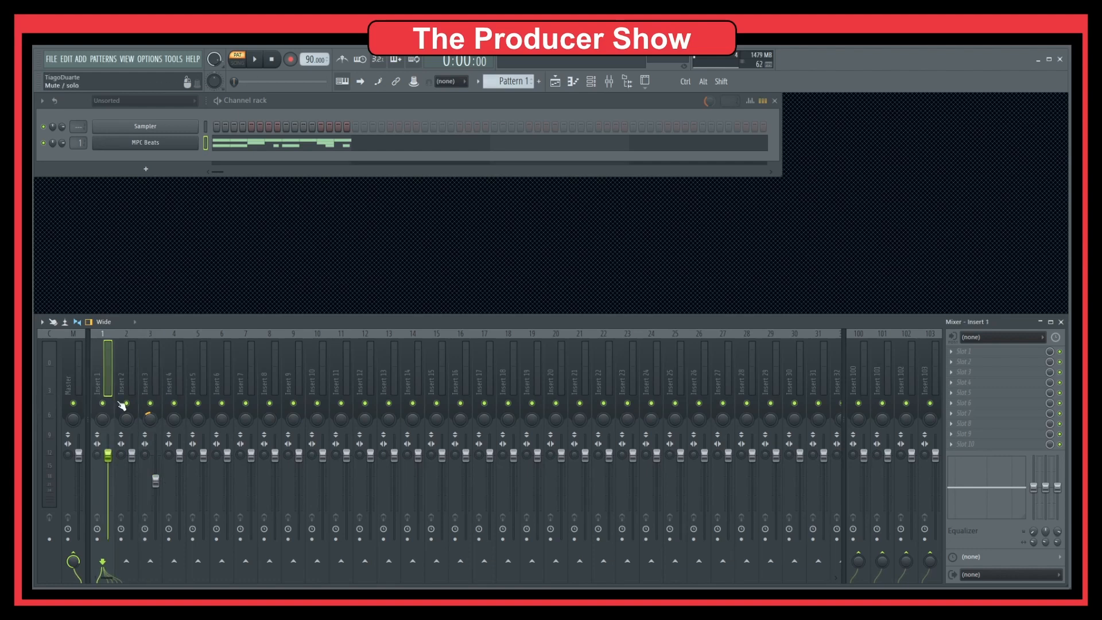
# Step: Route the MPC Beats channel to mixer track 5 and play the pattern briefly to check inserts 5 to 7
pyautogui.press('Right')
pyautogui.press('Right')
pyautogui.press('Right')
pyautogui.press('Right')
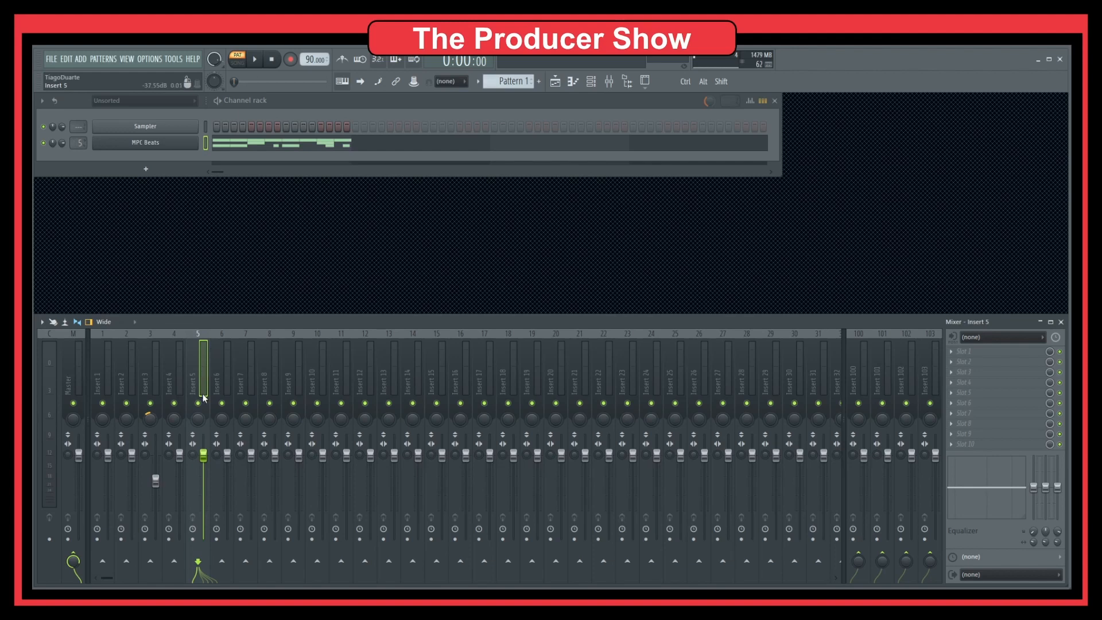
pyautogui.press('space')
pyautogui.press('space')
pyautogui.press('space')
pyautogui.click(223, 377)
pyautogui.click(239, 382)
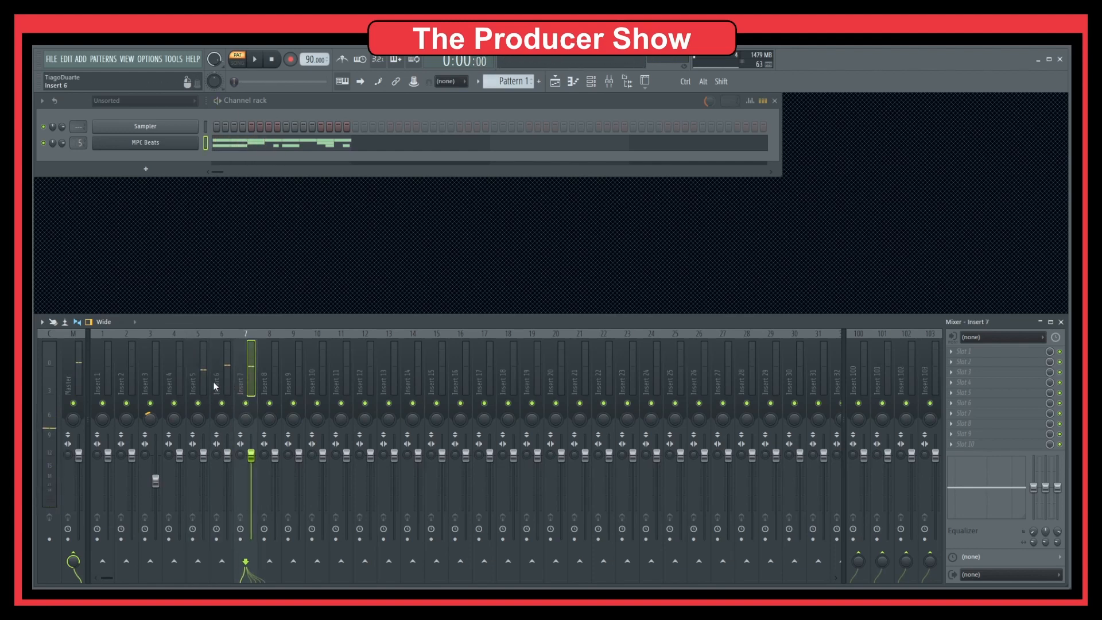
# Step: Look over inserts 1 to 3 again and set the MPC Beats channel's target mixer track to 1
pyautogui.click(140, 388)
pyautogui.click(118, 388)
pyautogui.click(101, 388)
pyautogui.click(118, 389)
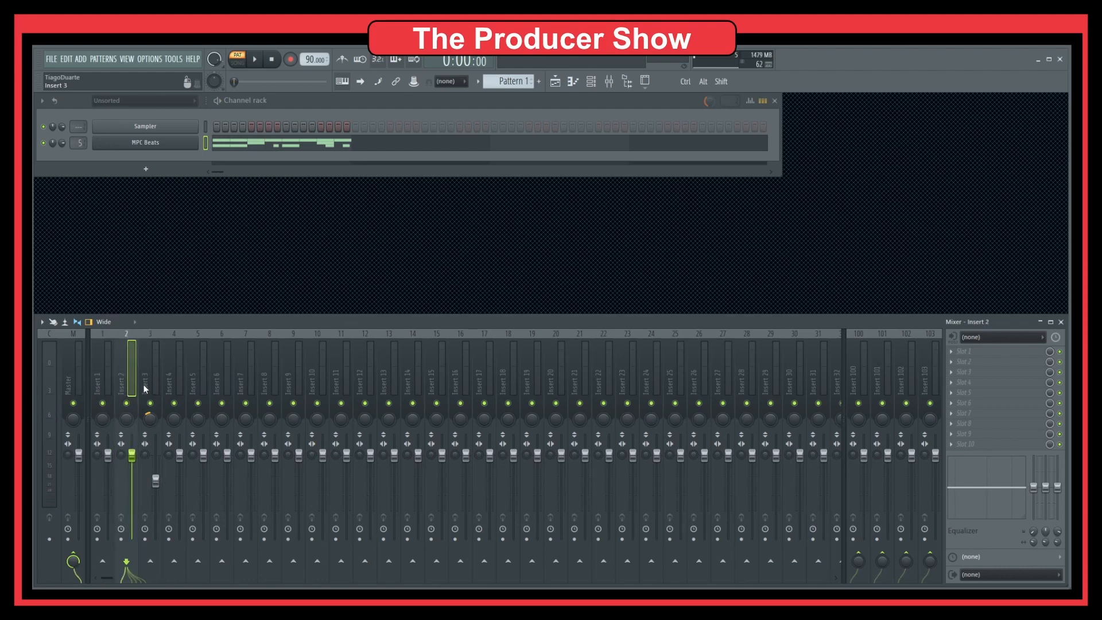
pyautogui.click(145, 386)
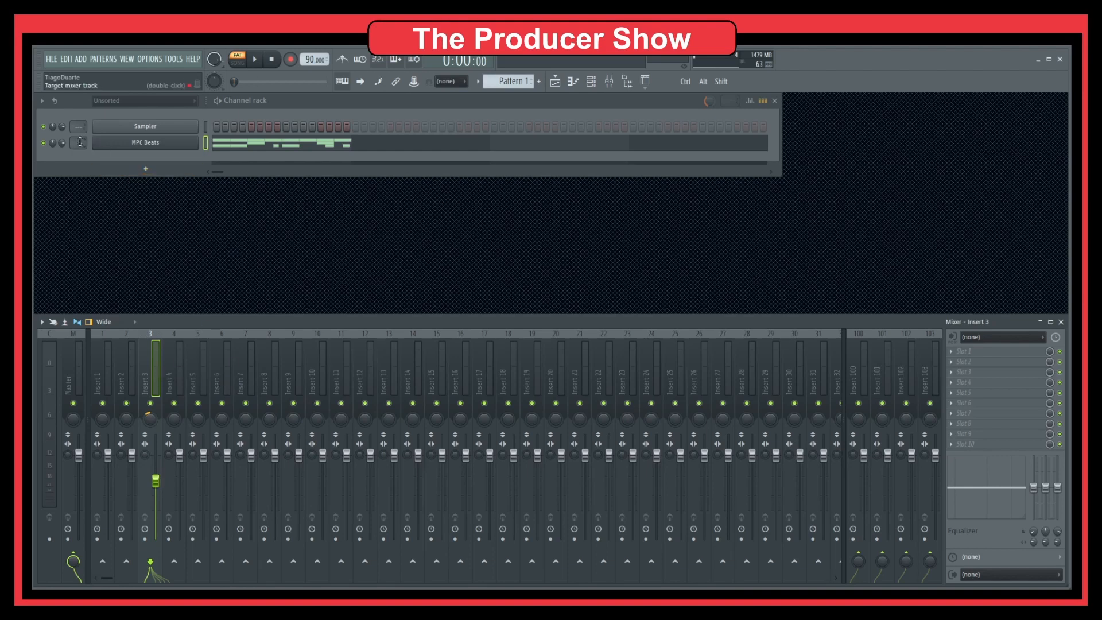
pyautogui.moveTo(72, 143); pyautogui.dragTo(77, 143)
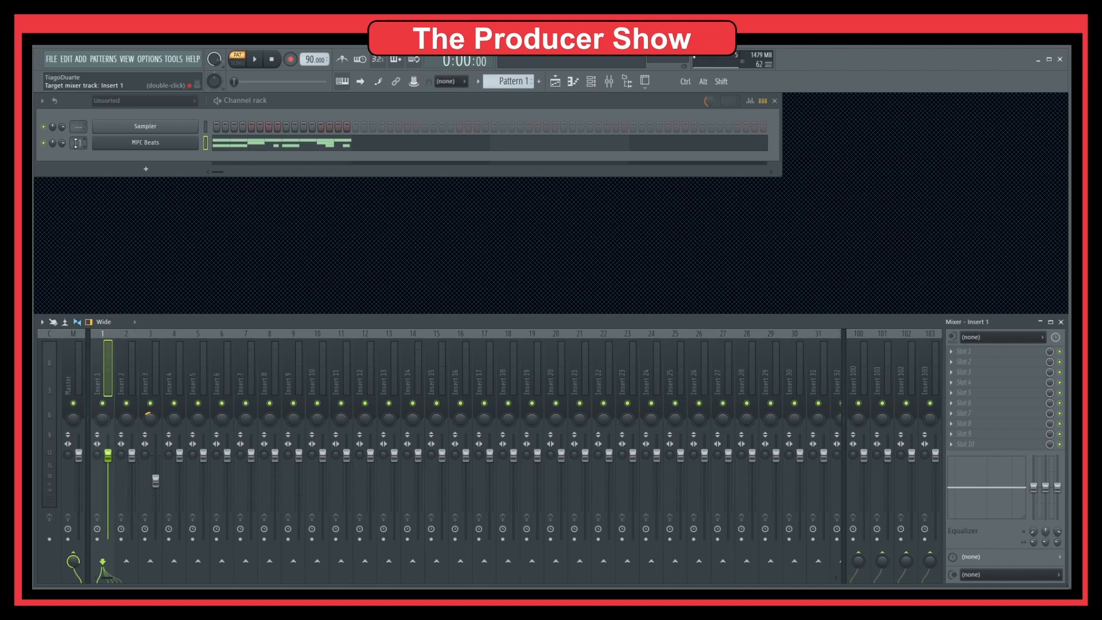
# Step: Bring up the MPC Beats plugin window from its channel in the channel rack
pyautogui.click(145, 144)
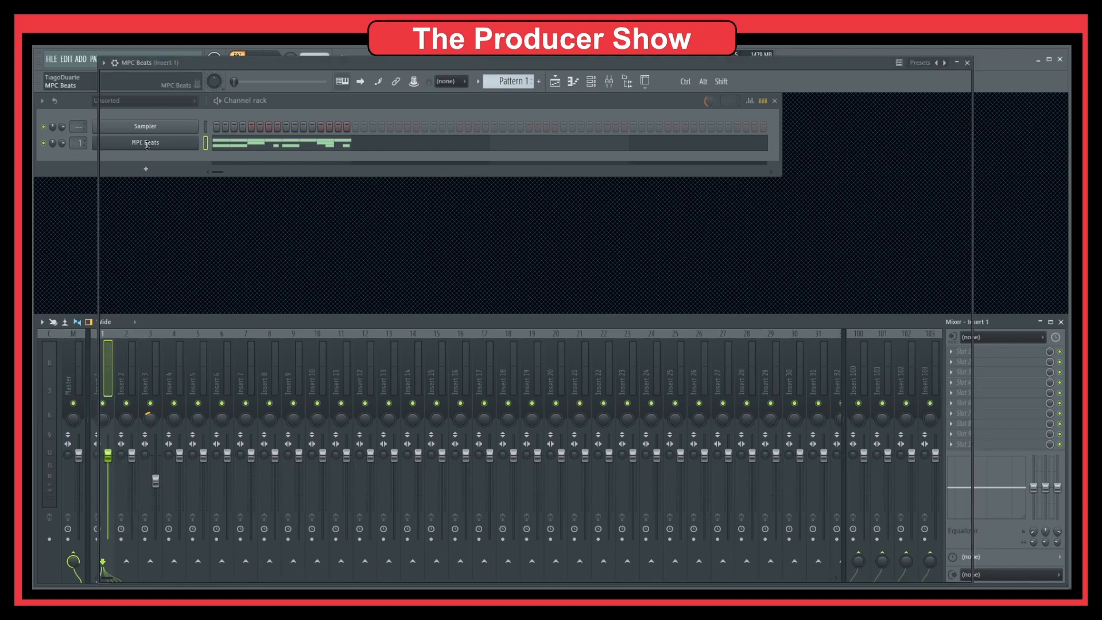
pyautogui.click(968, 63)
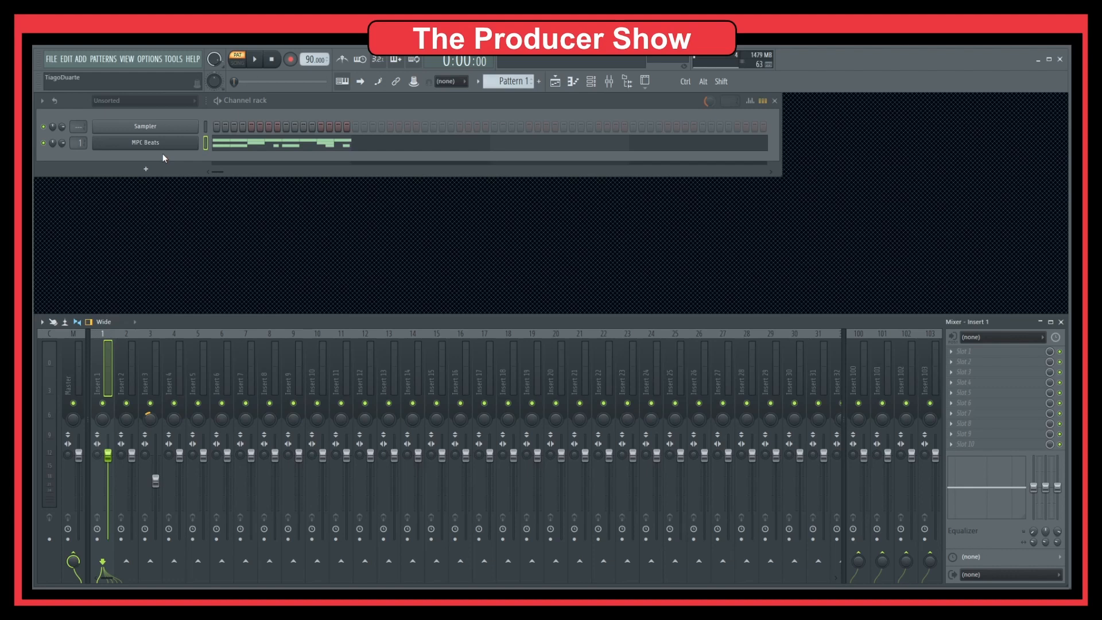
pyautogui.click(156, 143)
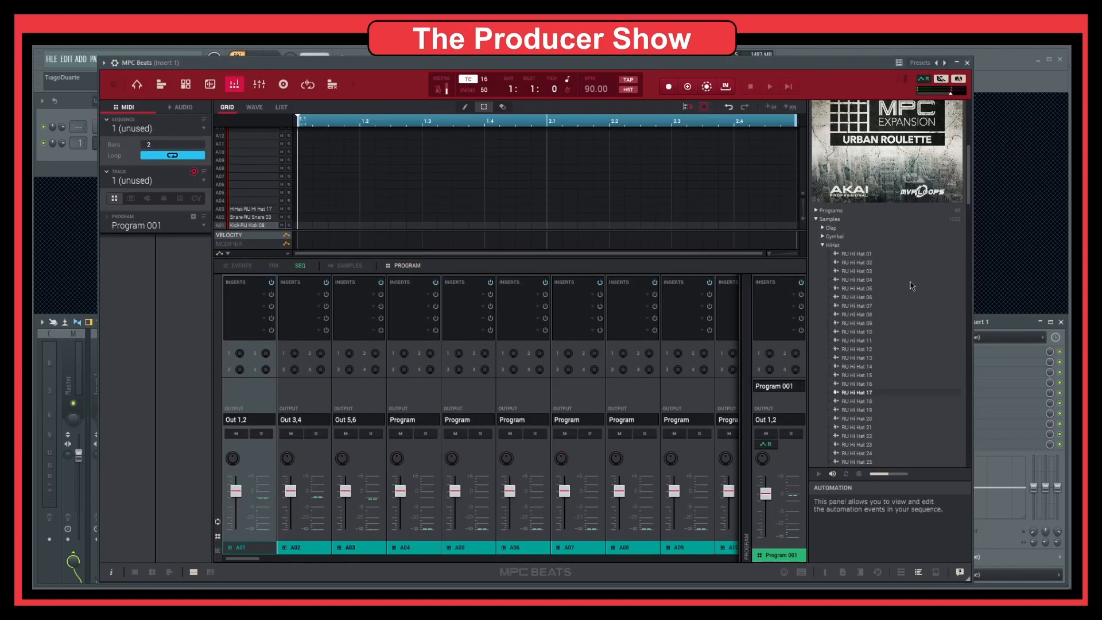
# Step: Collapse the HiHat, Snare and Samples folders and fold up the Urban Roulette expansion in the browser
pyautogui.click(823, 245)
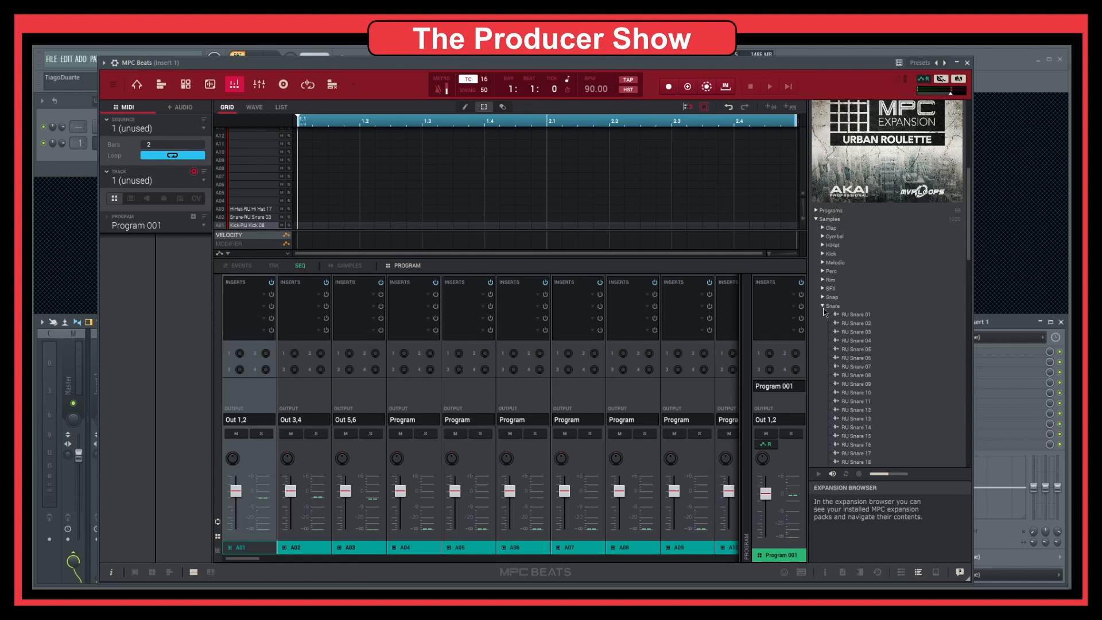
pyautogui.click(823, 306)
pyautogui.click(817, 219)
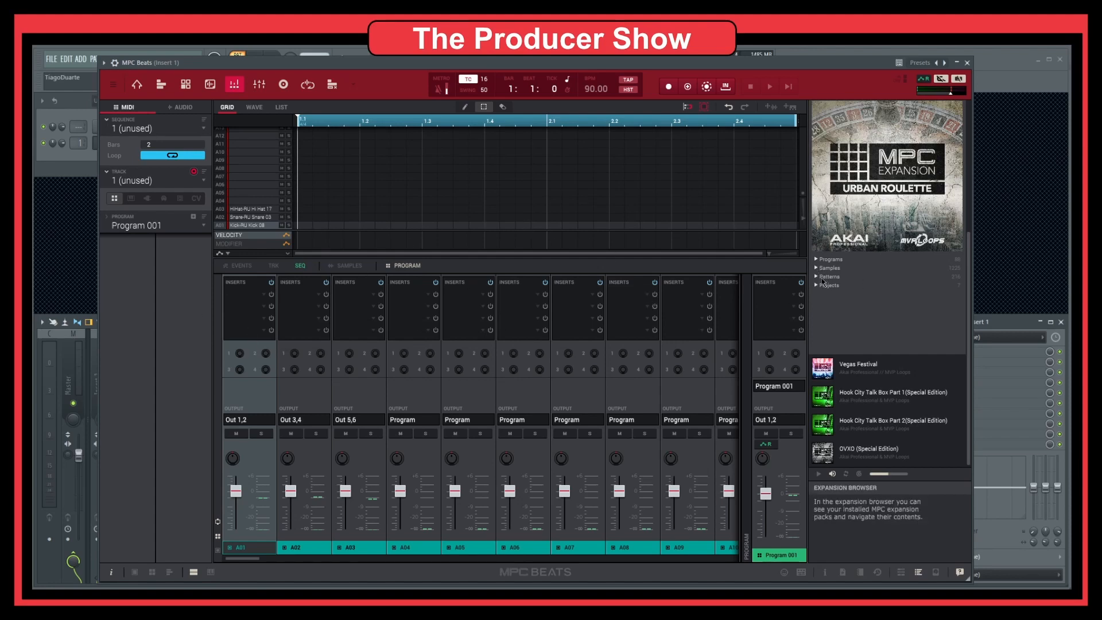
pyautogui.scroll(5, 831, 276)
pyautogui.click(859, 228)
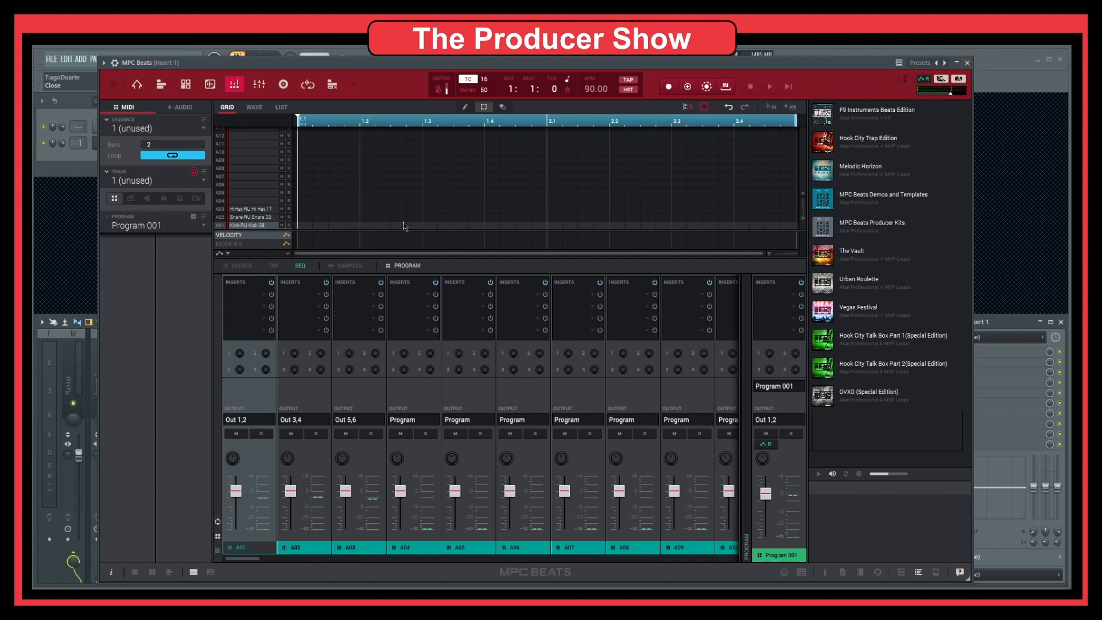
# Step: Place a kick note at the start of bar 1 in the drum grid's A01 row and remove it again
pyautogui.click(304, 224)
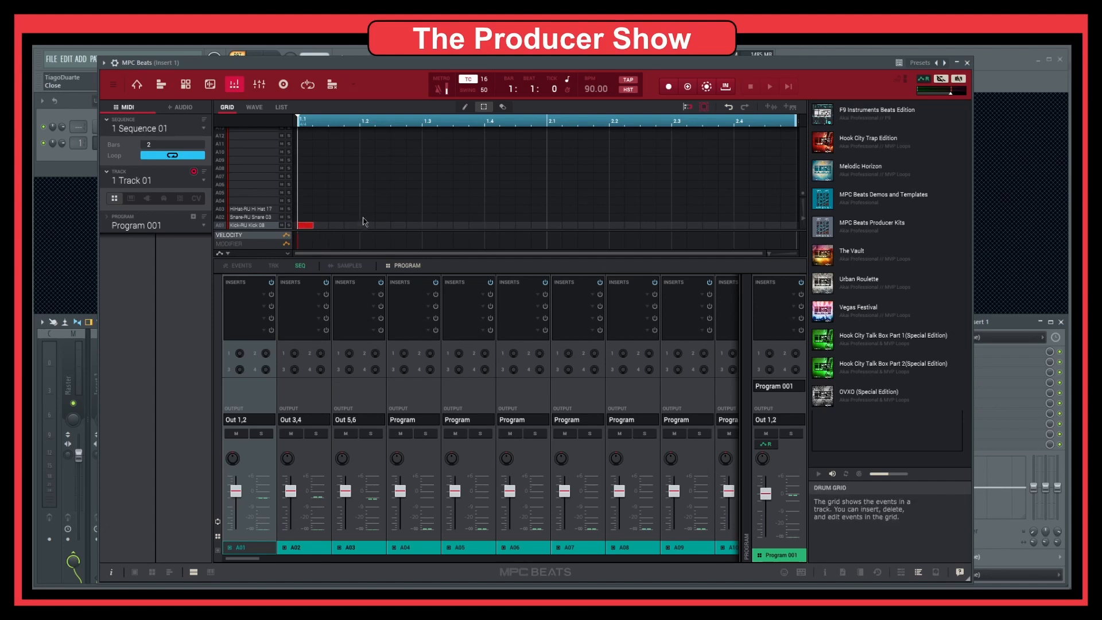
pyautogui.click(305, 225)
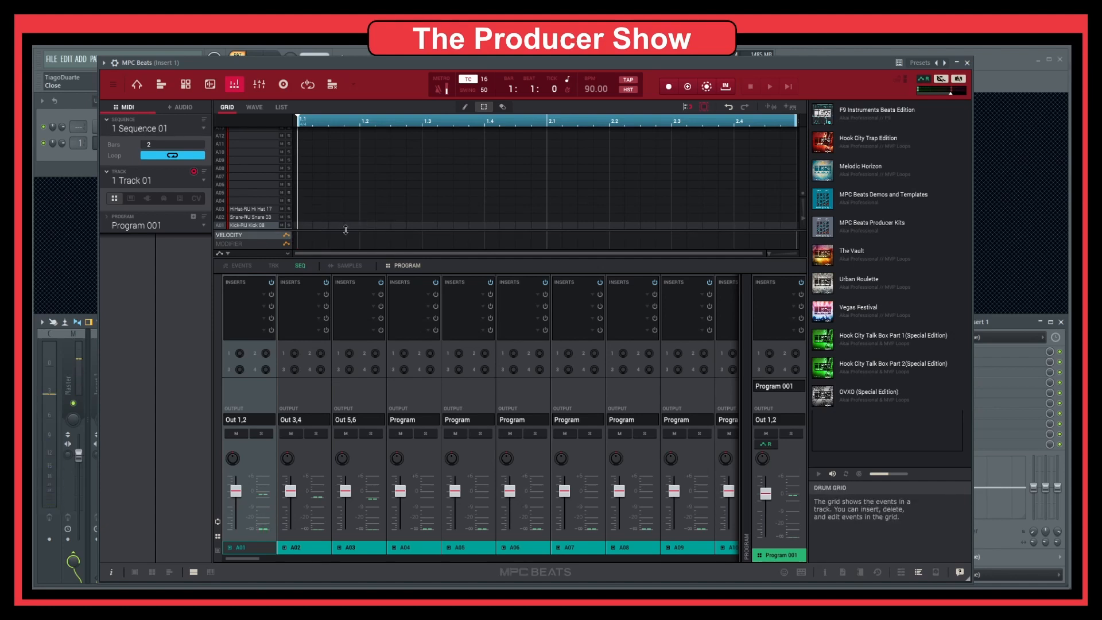